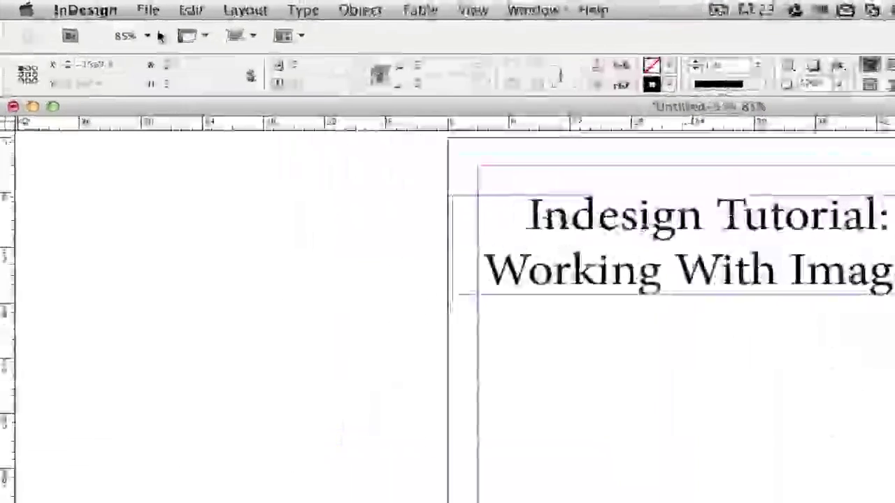
# - Place the image chuck-norris-2-thumb-319x397.jpeg from the Desktop at full size on the page below the title
pyautogui.click(150, 12)
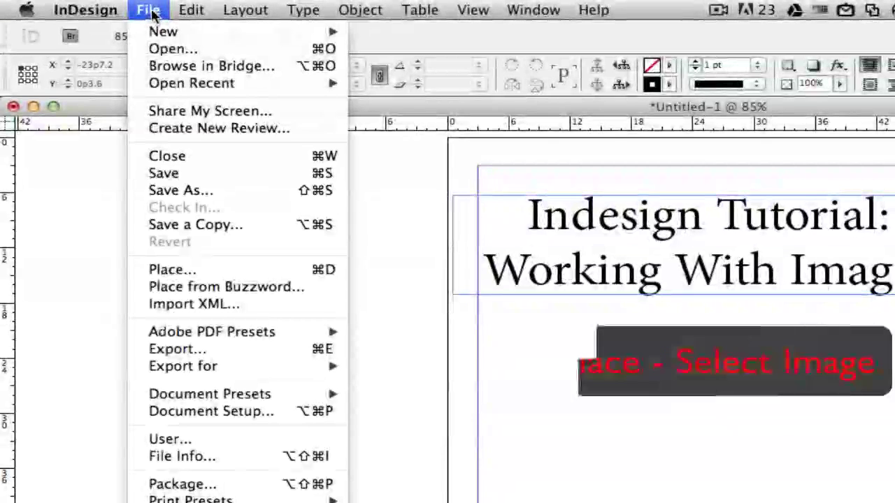
pyautogui.click(172, 271)
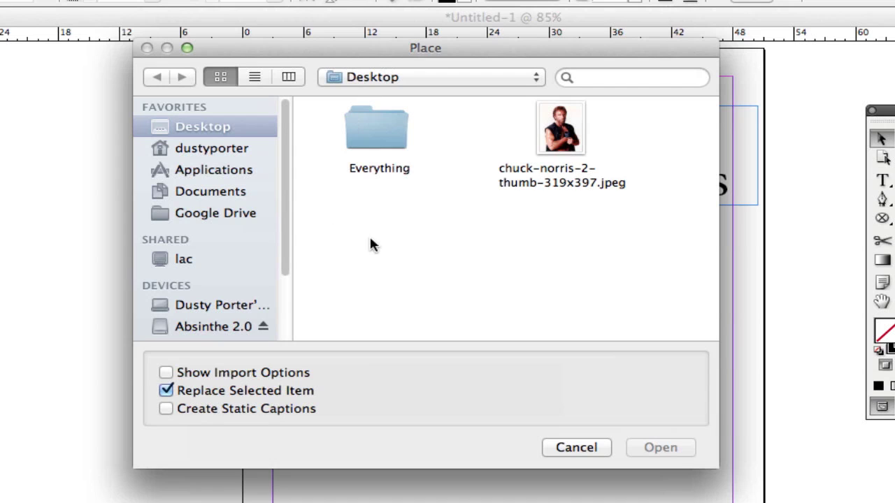
pyautogui.click(551, 186)
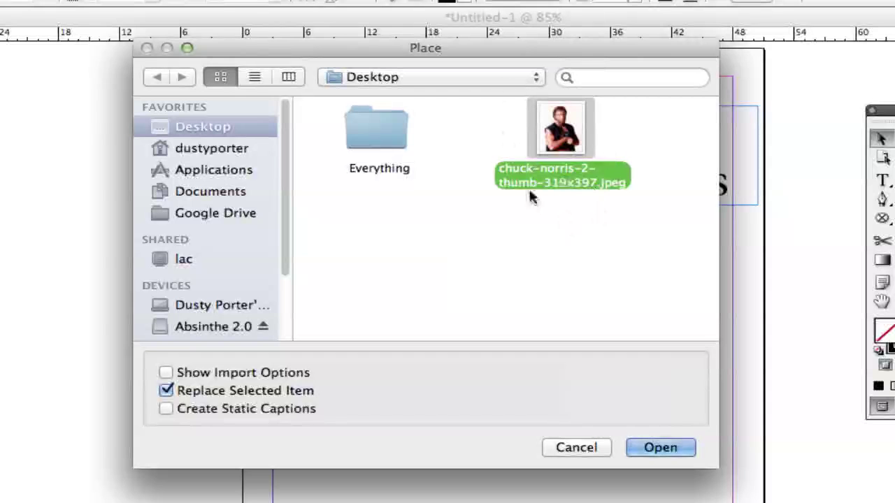
pyautogui.click(661, 449)
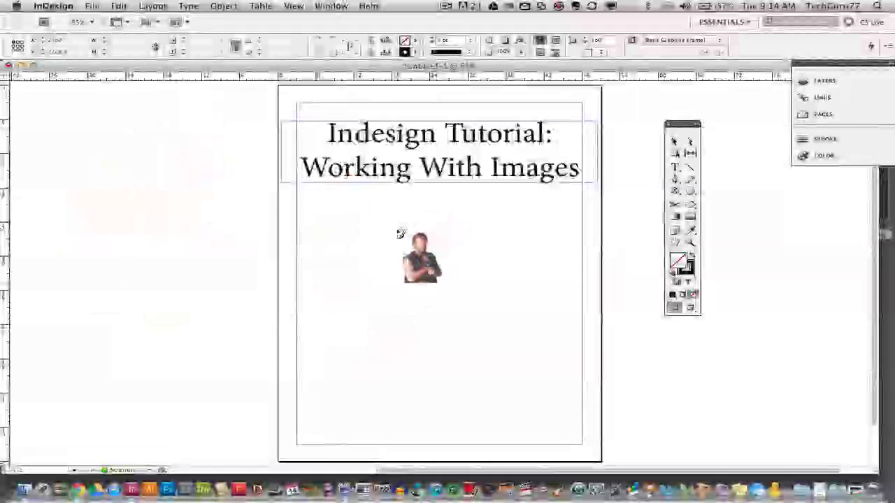
pyautogui.click(415, 237)
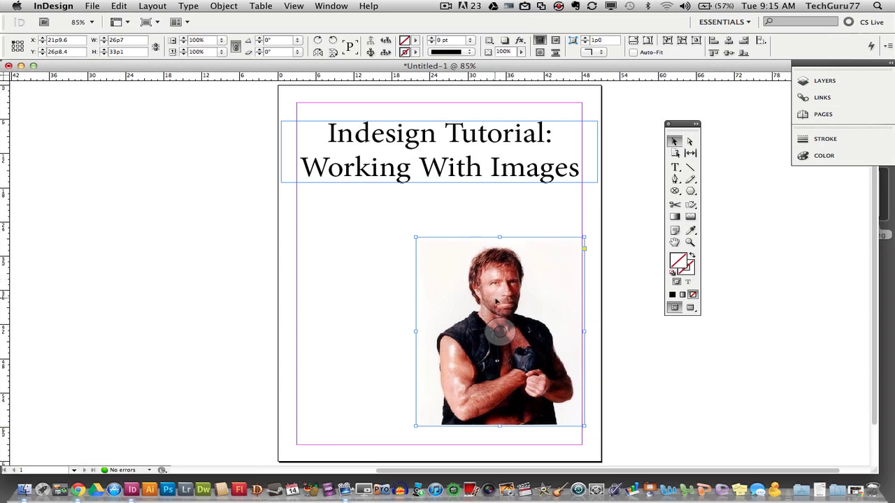
# - Move the placed image toward the page centre and shrink its frame from the upper-right corner to crop the picture
pyautogui.moveTo(508, 304); pyautogui.dragTo(445, 280)
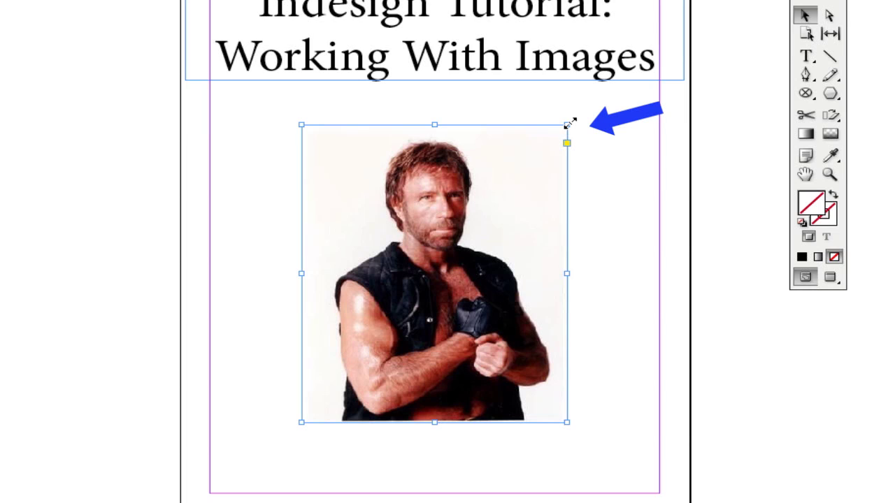
pyautogui.moveTo(570, 123); pyautogui.dragTo(506, 196)
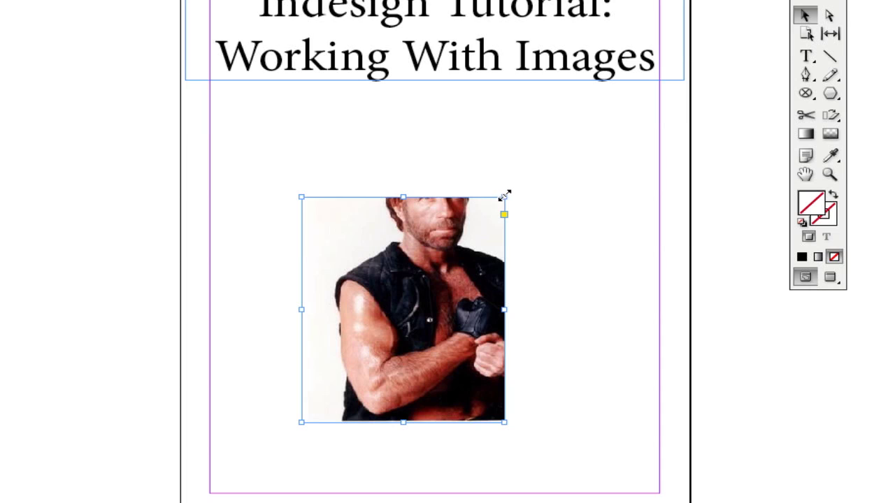
pyautogui.moveTo(504, 197); pyautogui.dragTo(485, 218)
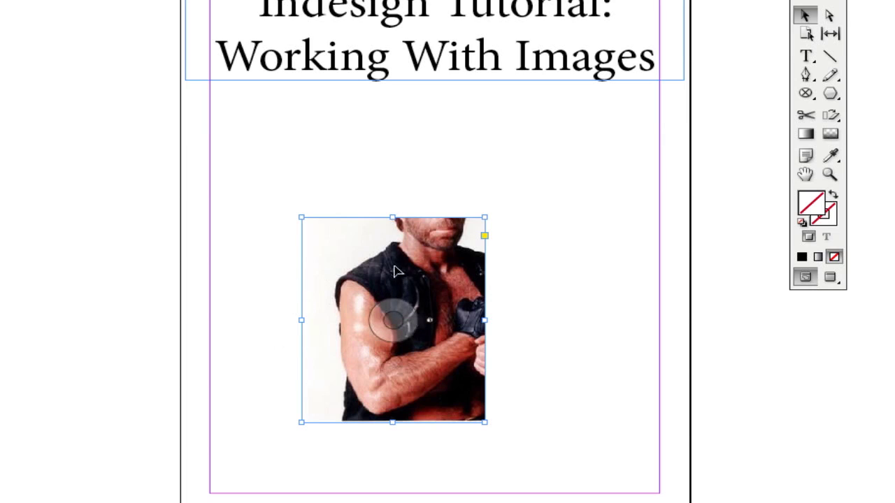
# - Try the Fill Frame Proportionally fitting option on the cropped image
pyautogui.rightClick(362, 261)
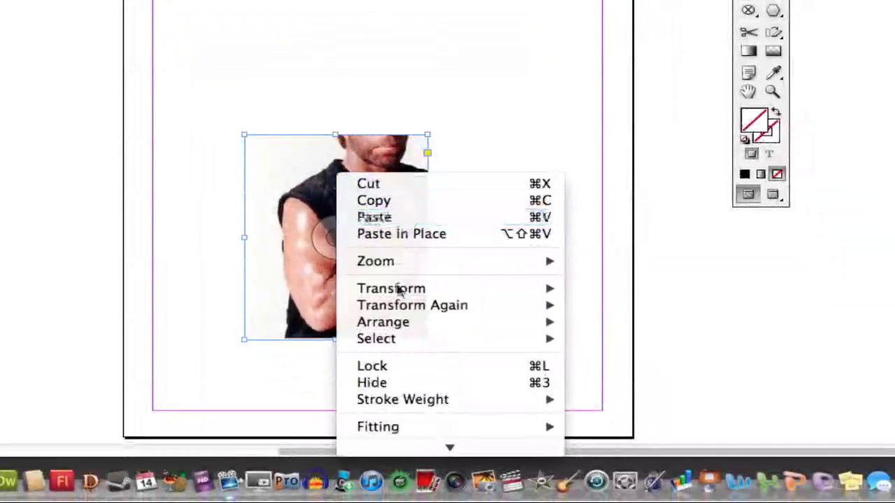
pyautogui.scroll(-2, 404, 299)
pyautogui.scroll(-2, 405, 300)
pyautogui.moveTo(398, 364)
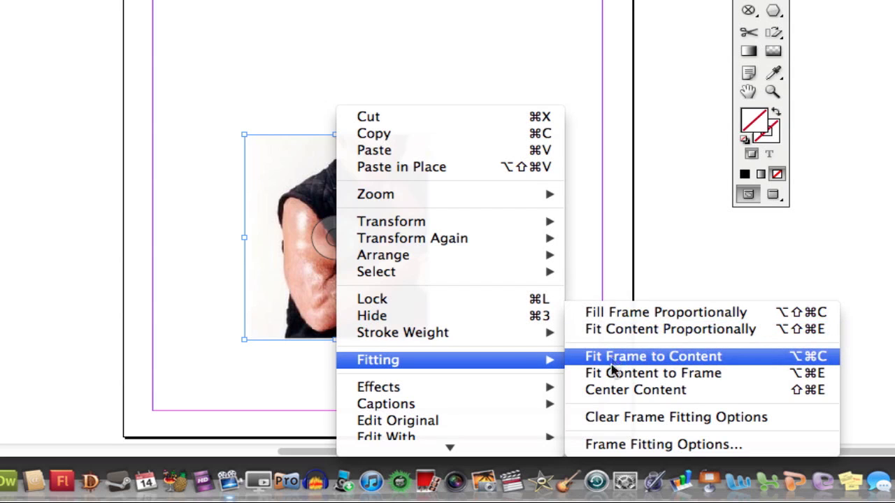
pyautogui.click(607, 320)
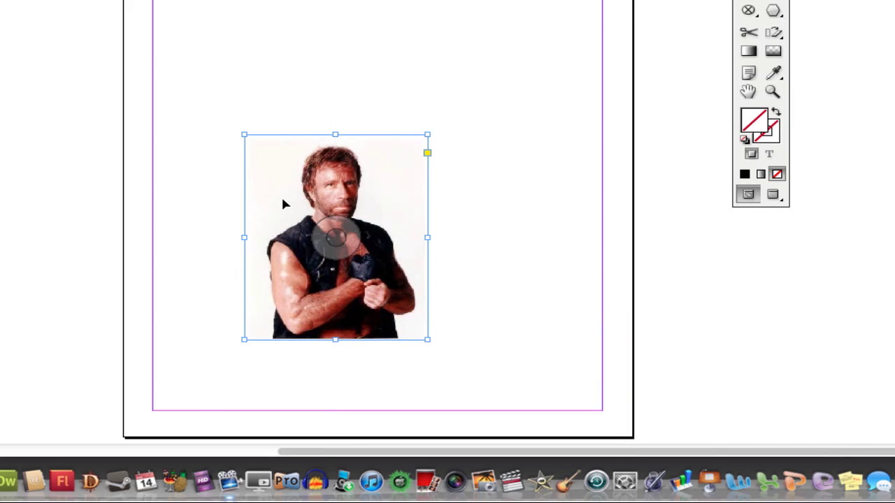
# - Try the Fit Content Proportionally fitting option on the image
pyautogui.rightClick(324, 184)
pyautogui.scroll(-3, 384, 317)
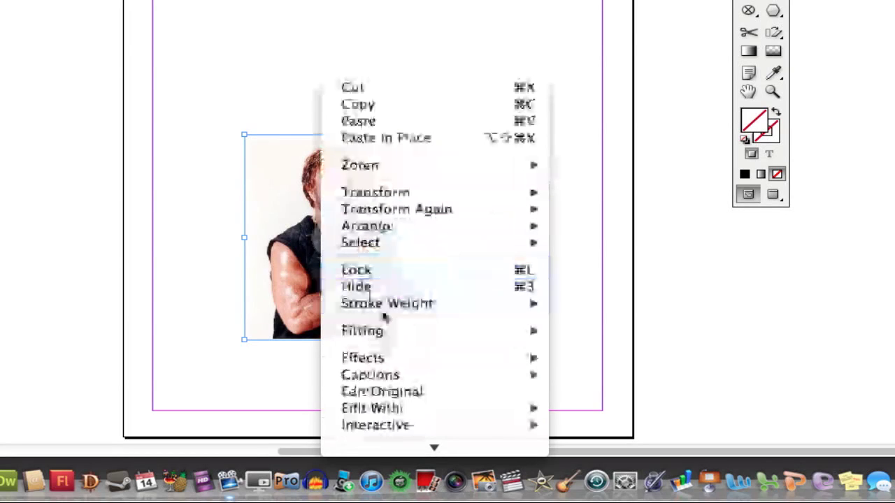
pyautogui.moveTo(449, 333)
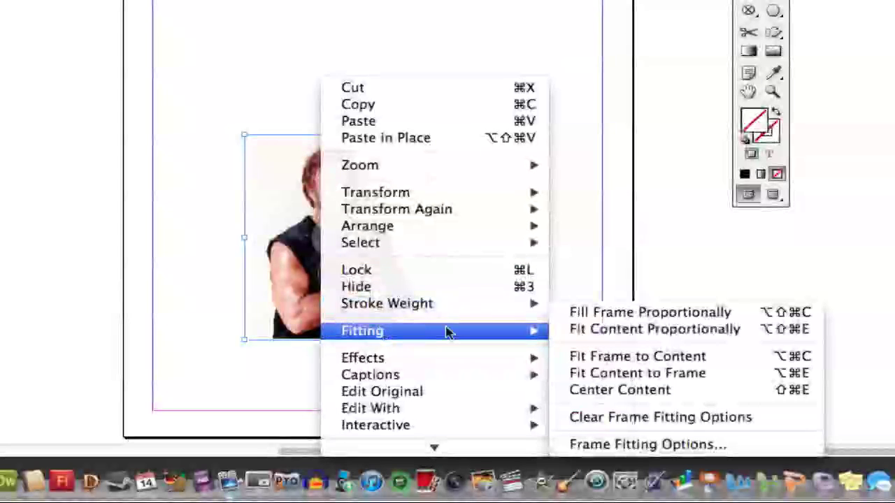
pyautogui.click(631, 331)
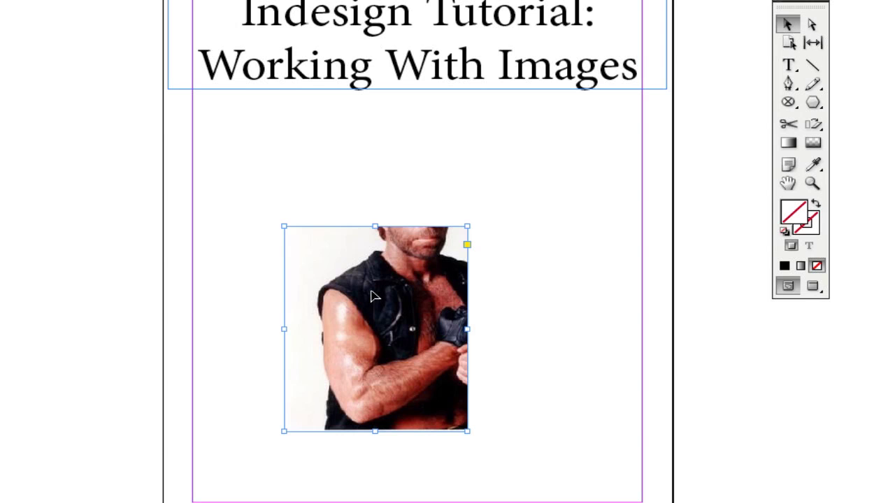
# - Fit the cropped picture proportionally inside its frame with Fit Content Proportionally
pyautogui.rightClick(373, 297)
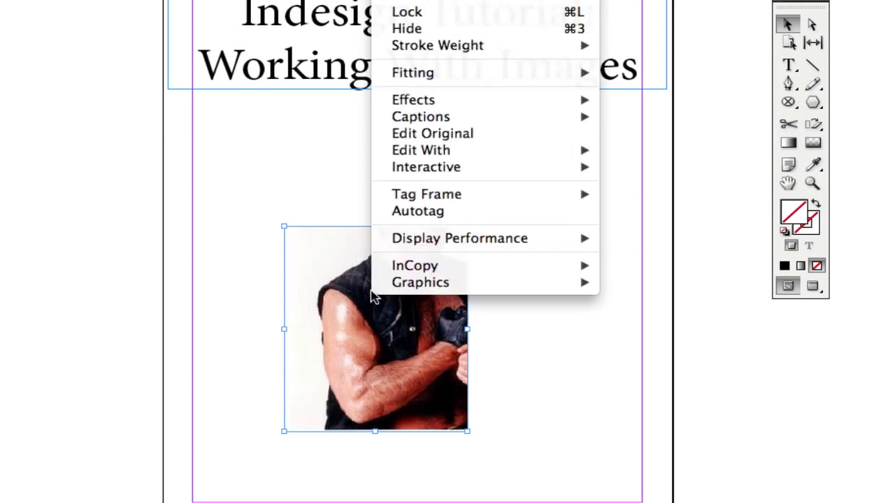
pyautogui.moveTo(423, 77)
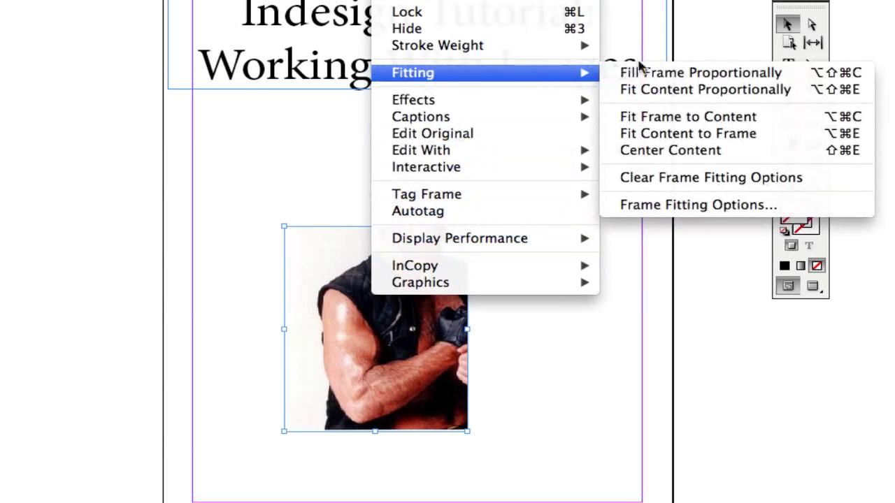
pyautogui.click(669, 93)
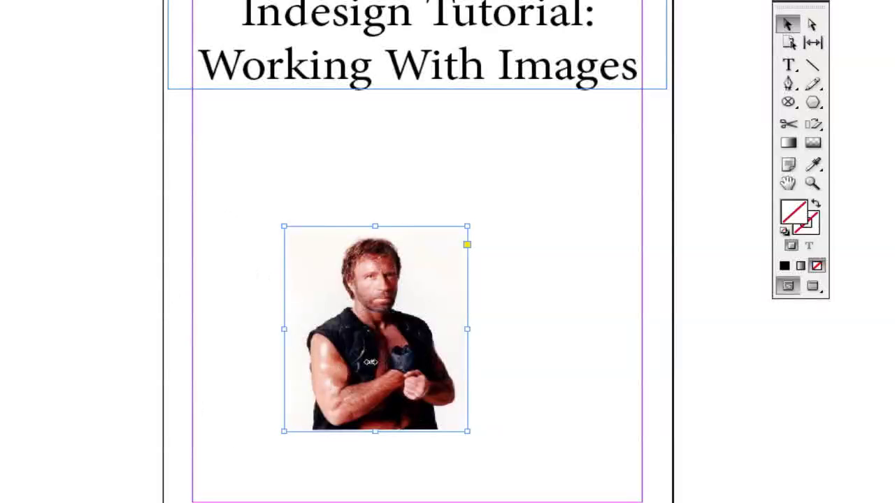
pyautogui.moveTo(378, 370)
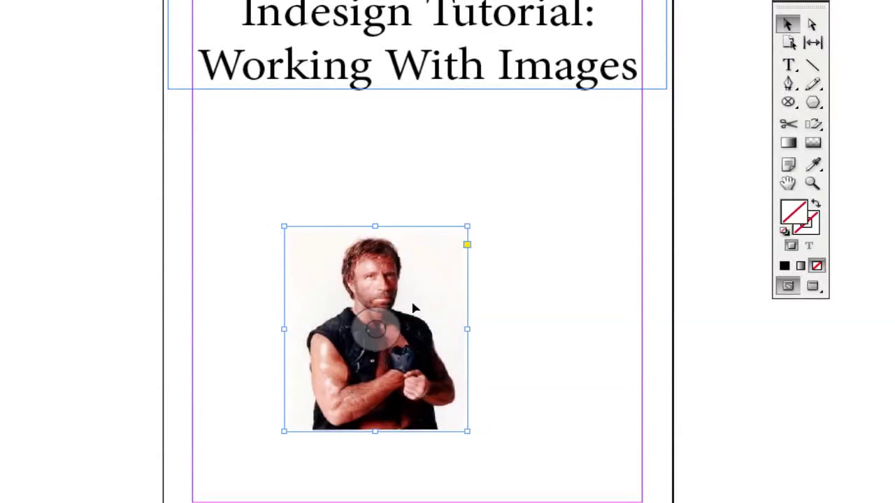
# - Clear the image's frame fitting options
pyautogui.rightClick(371, 285)
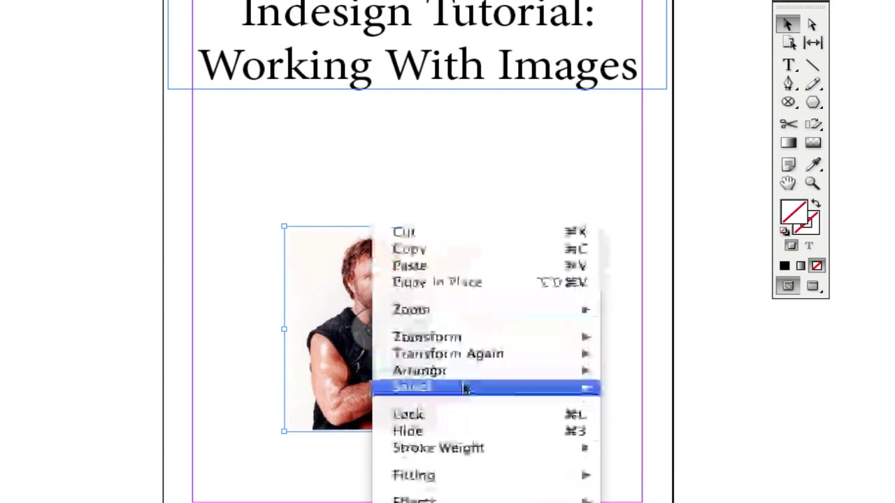
pyautogui.moveTo(456, 443)
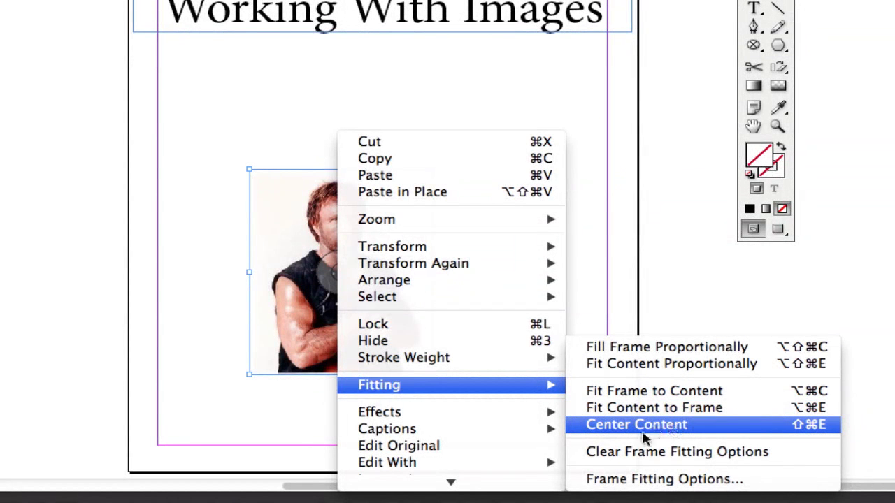
pyautogui.click(621, 453)
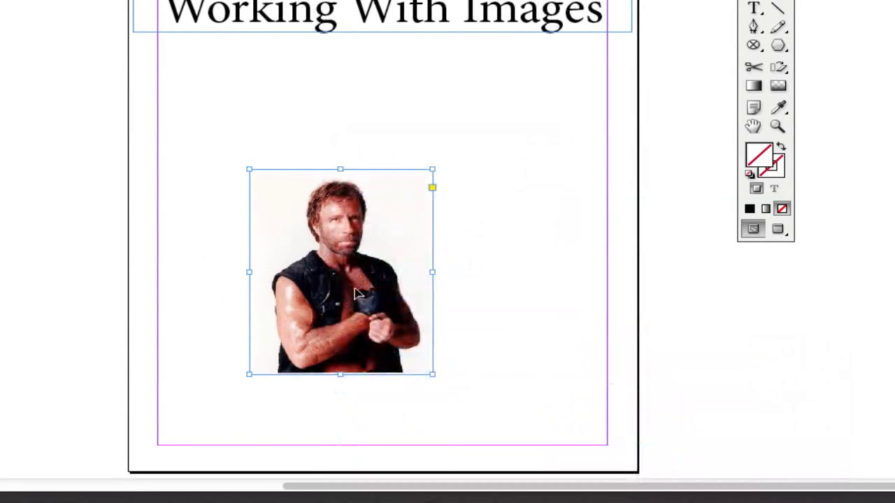
# - Move the framed image up to the page centre beneath the title and shift the picture downward inside its frame
pyautogui.moveTo(311, 199)
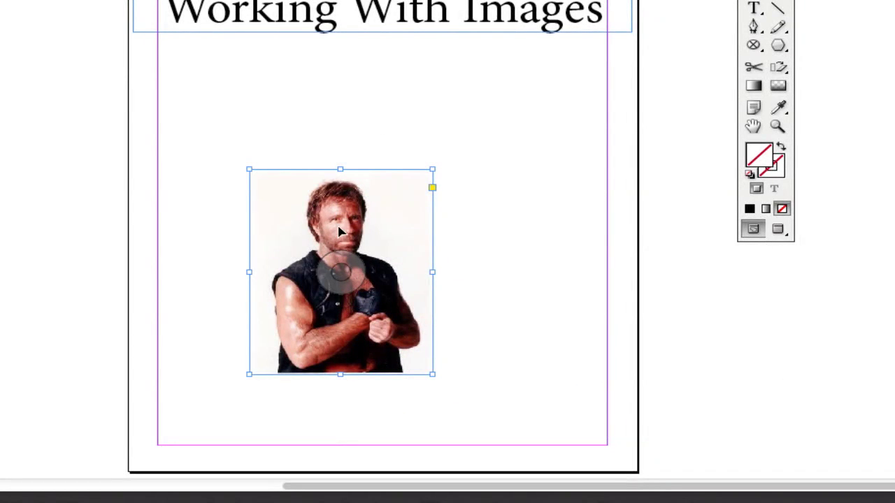
pyautogui.moveTo(340, 216); pyautogui.dragTo(376, 150)
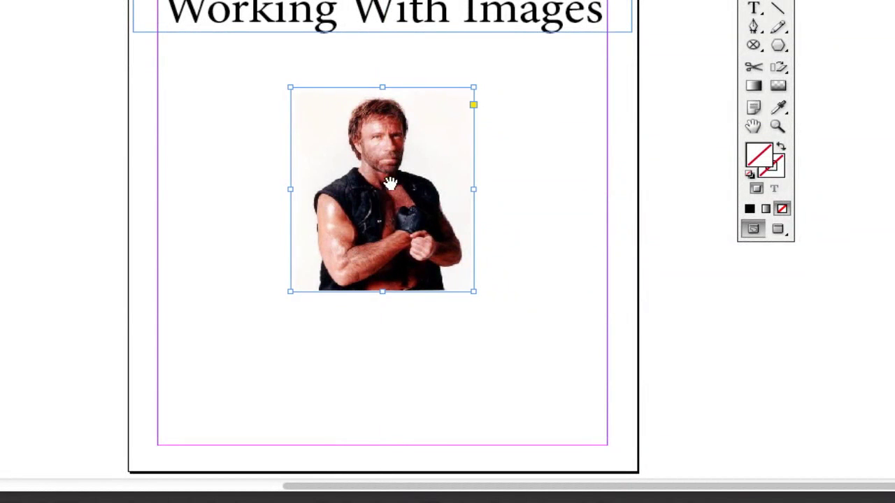
pyautogui.moveTo(394, 184); pyautogui.dragTo(411, 203)
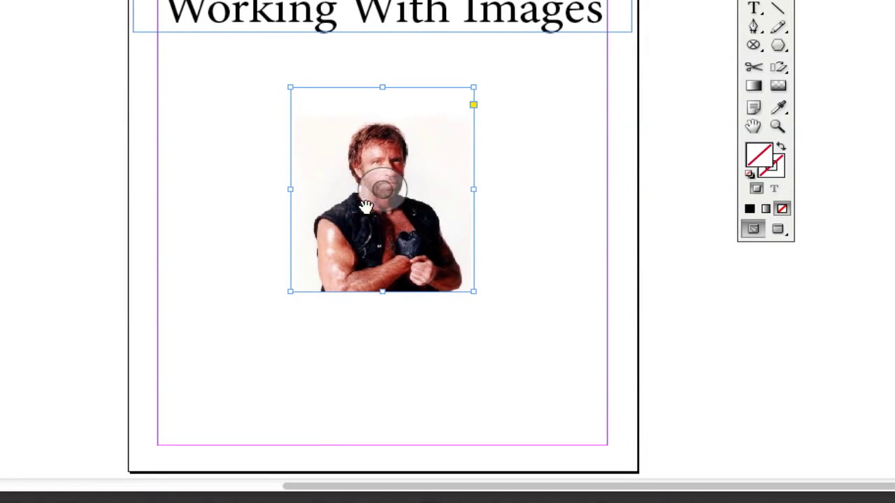
pyautogui.moveTo(385, 192)
pyautogui.mouseDown()
pyautogui.moveTo(374, 172)
pyautogui.moveTo(388, 202)
pyautogui.moveTo(387, 170)
pyautogui.moveTo(377, 161)
pyautogui.moveTo(382, 182)
pyautogui.moveTo(372, 187)
pyautogui.mouseUp()
pyautogui.moveTo(373, 188); pyautogui.dragTo(362, 201)
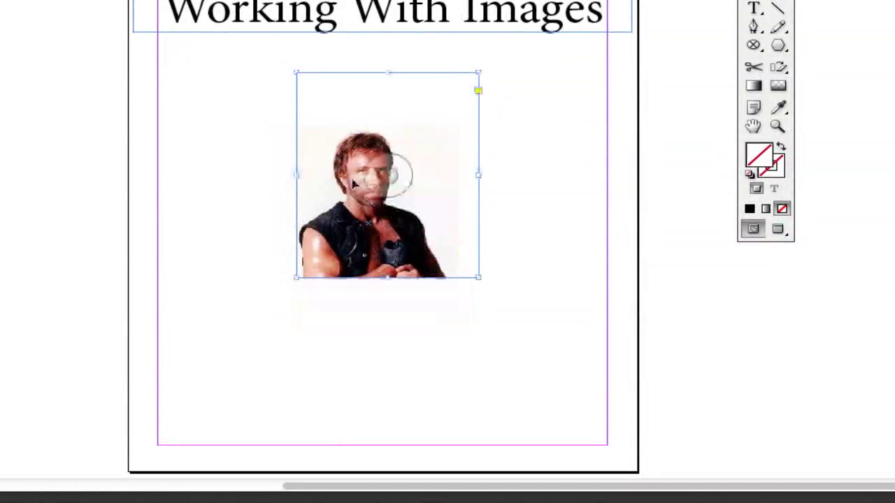
# - Move the image together with its frame to the left margin and back to the page centre below the title
pyautogui.click(251, 289)
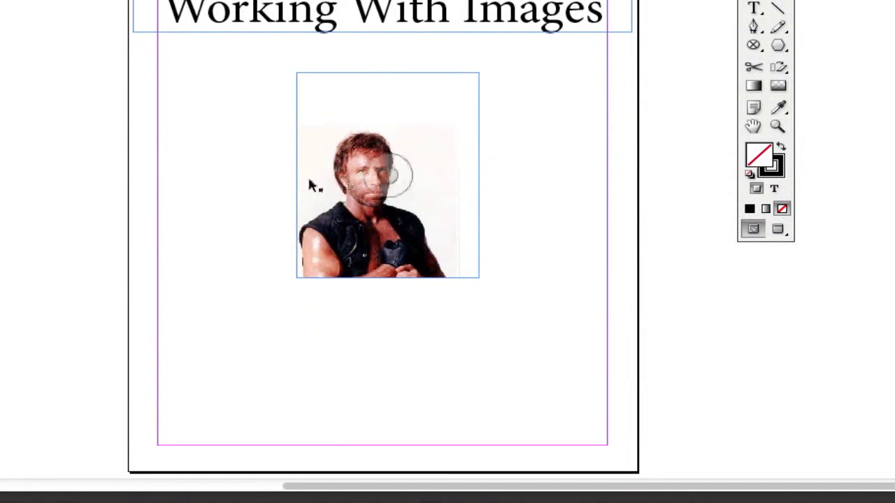
pyautogui.moveTo(353, 218); pyautogui.dragTo(214, 158)
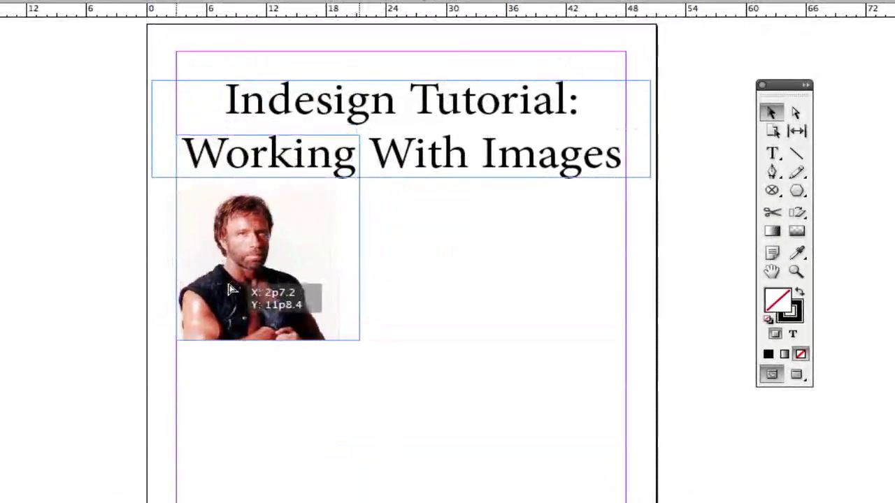
pyautogui.moveTo(231, 290); pyautogui.dragTo(231, 290)
pyautogui.click(455, 287)
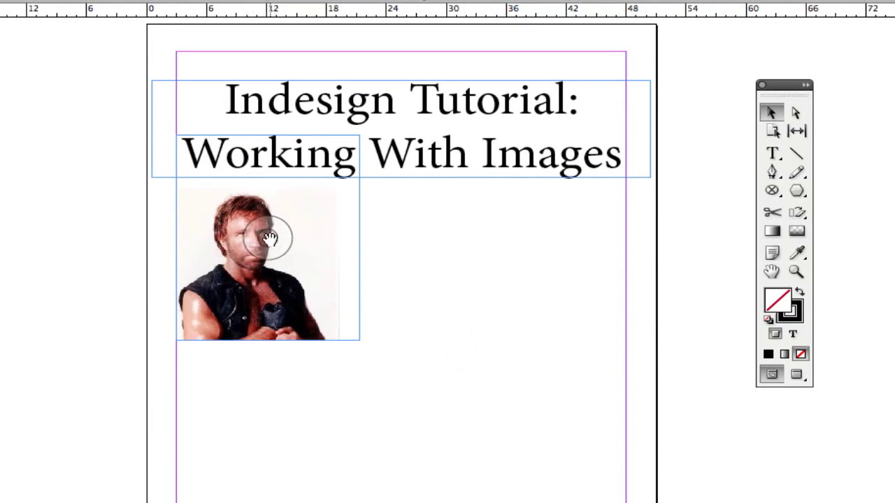
pyautogui.moveTo(264, 273); pyautogui.dragTo(380, 379)
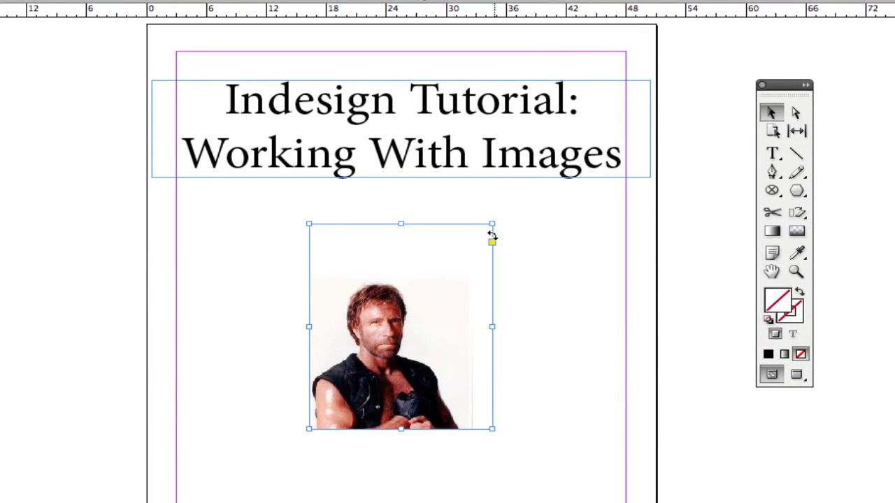
# - Try rotating the image frame by about -12°, turn it back toward upright and undo the rotation
pyautogui.moveTo(492, 237); pyautogui.dragTo(510, 265)
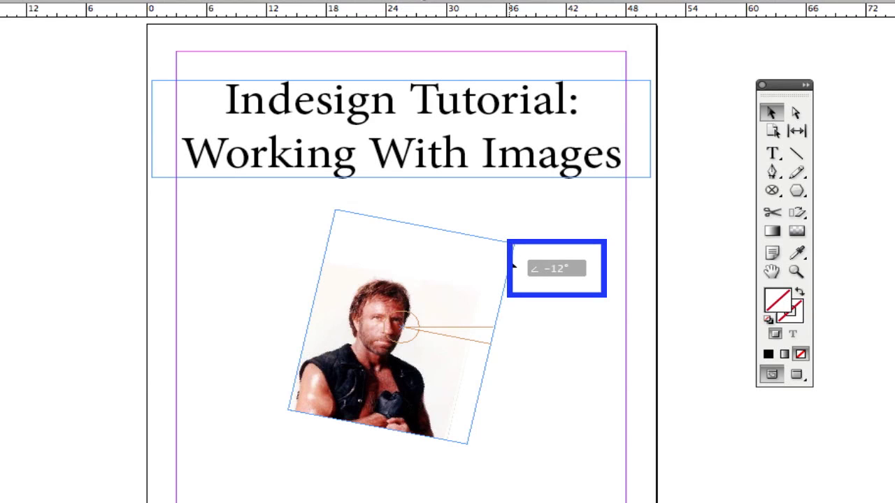
pyautogui.moveTo(512, 264); pyautogui.dragTo(495, 242)
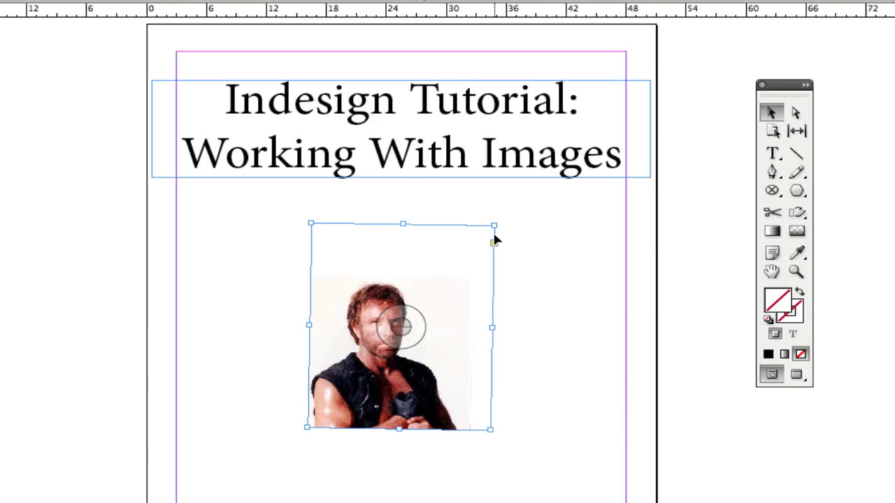
pyautogui.hotkey('ctrl', 'z')
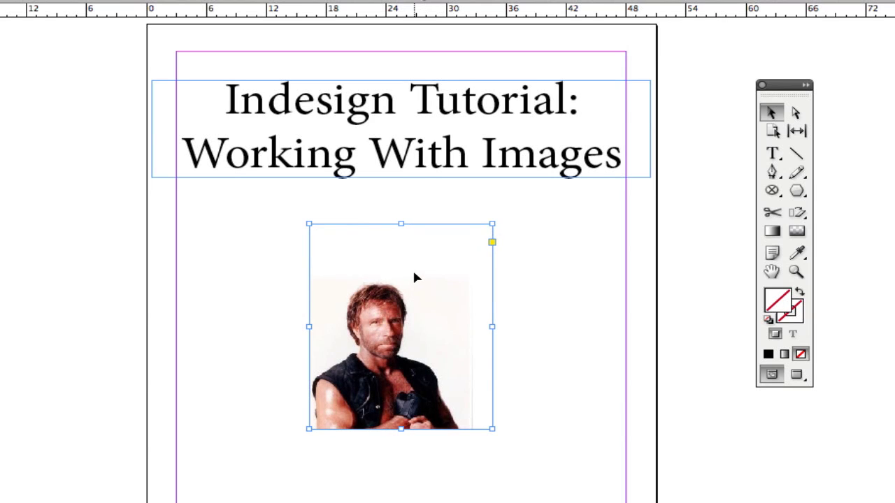
# - Nudge the framed image slightly to the right, try flipping it horizontally and undo the flip
pyautogui.moveTo(373, 364); pyautogui.dragTo(379, 365)
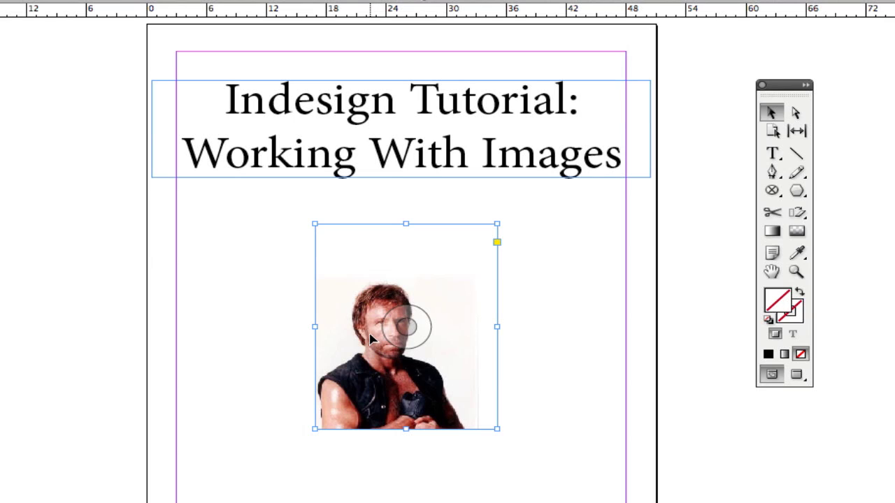
pyautogui.rightClick(362, 315)
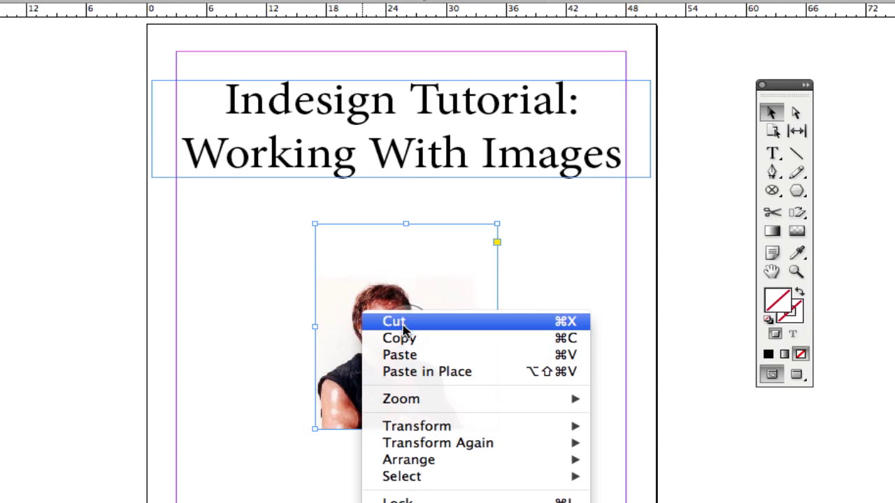
pyautogui.moveTo(437, 425)
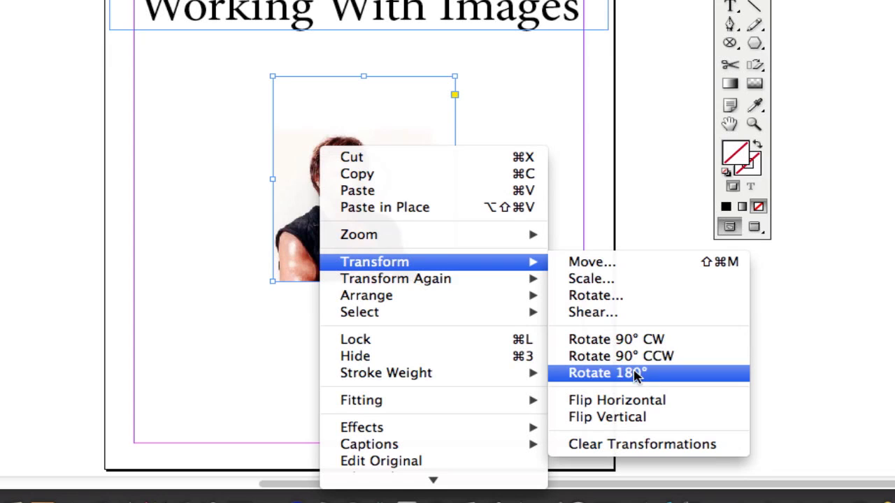
pyautogui.click(589, 400)
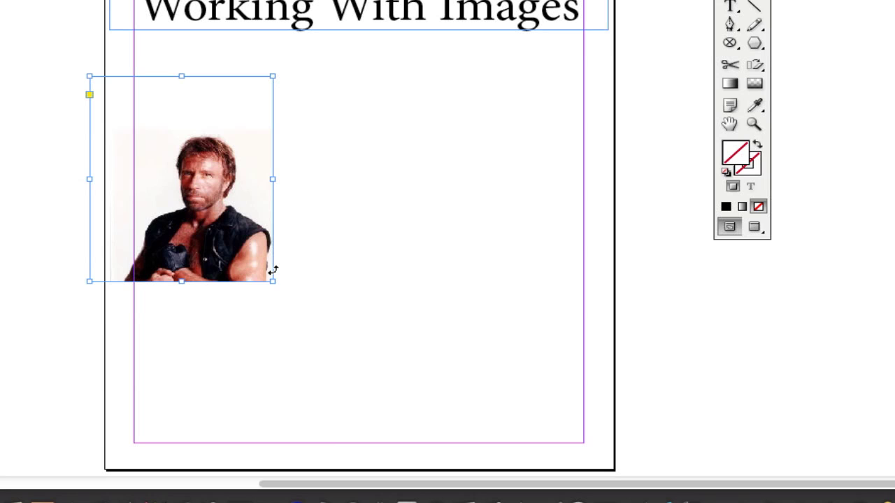
pyautogui.press('super+z')
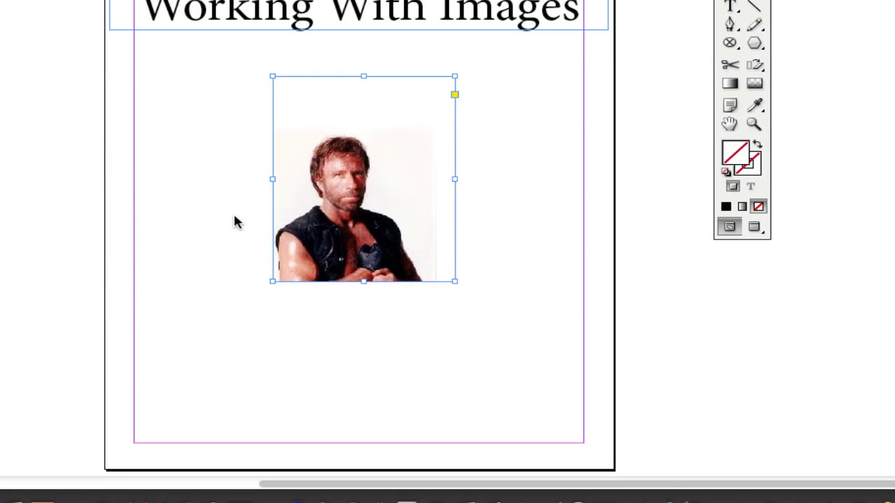
# - Copy the framed image, paste a duplicate and move it to the left margin beside the original
pyautogui.rightClick(336, 203)
pyautogui.click(372, 228)
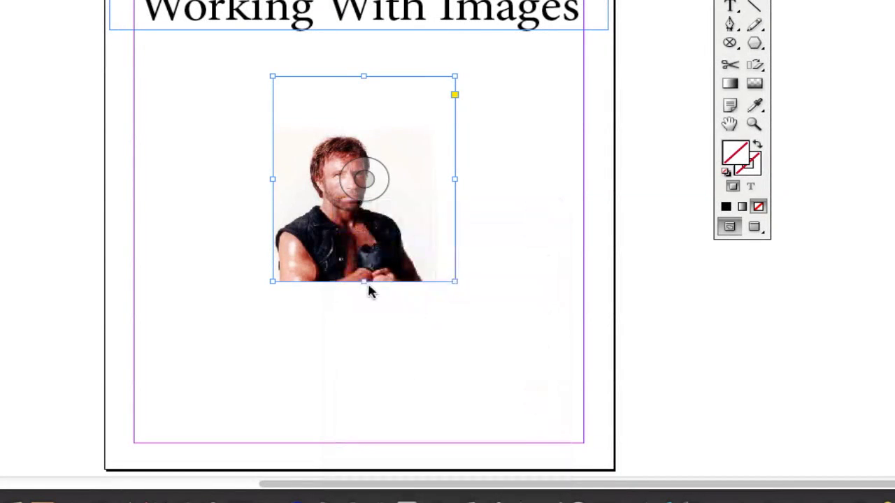
pyautogui.press('super+v')
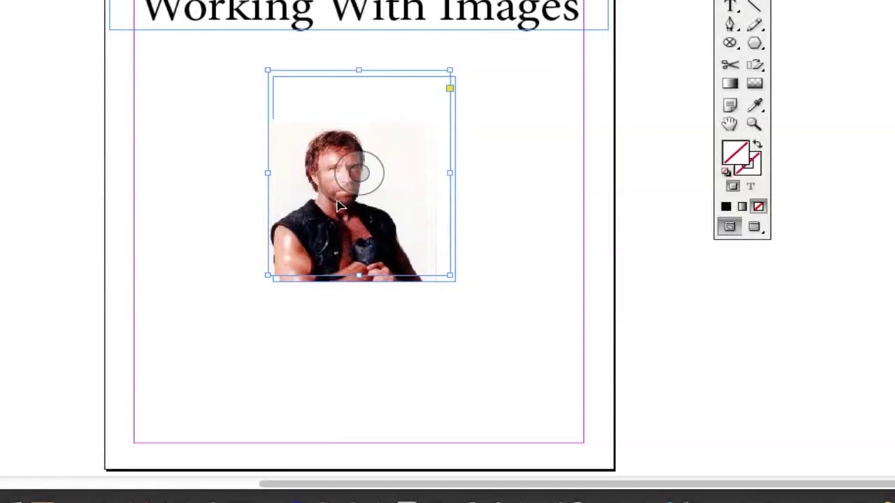
pyautogui.moveTo(342, 206); pyautogui.dragTo(202, 216)
# - Try rotating the duplicate image 90° clockwise and undo the rotation
pyautogui.rightClick(202, 216)
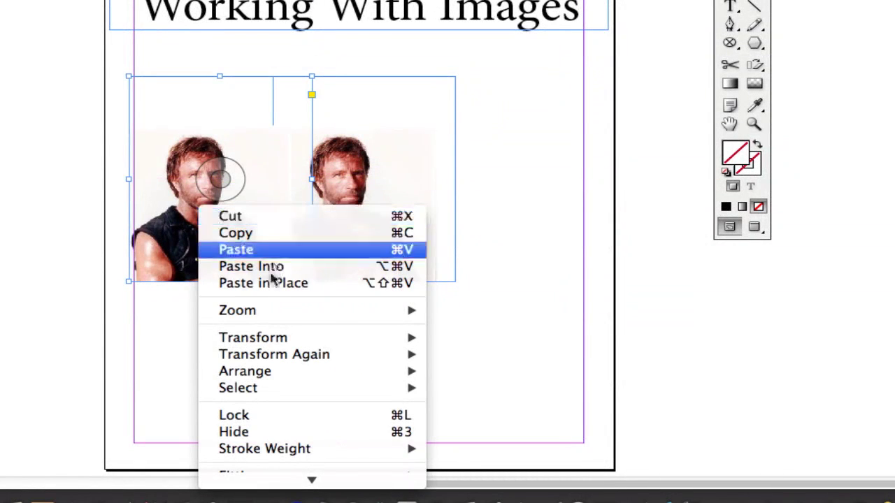
pyautogui.scroll(-1, 300, 307)
pyautogui.moveTo(294, 323)
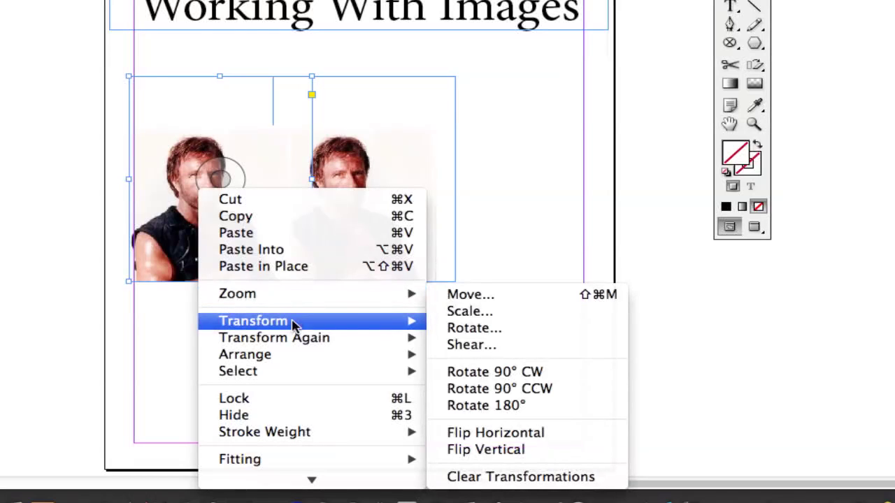
pyautogui.click(488, 389)
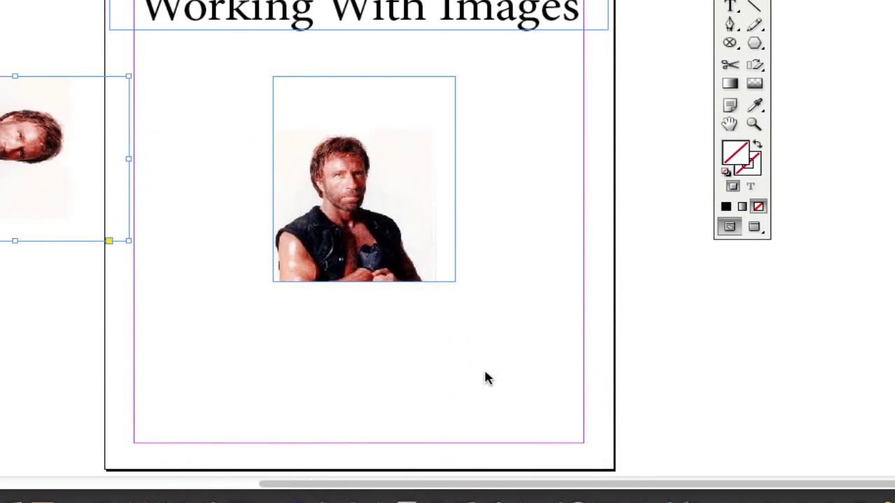
pyautogui.press('super+z')
# - Try rotating the duplicate image 90° counterclockwise and moving it over the original, and undo both changes
pyautogui.rightClick(216, 213)
pyautogui.moveTo(330, 346)
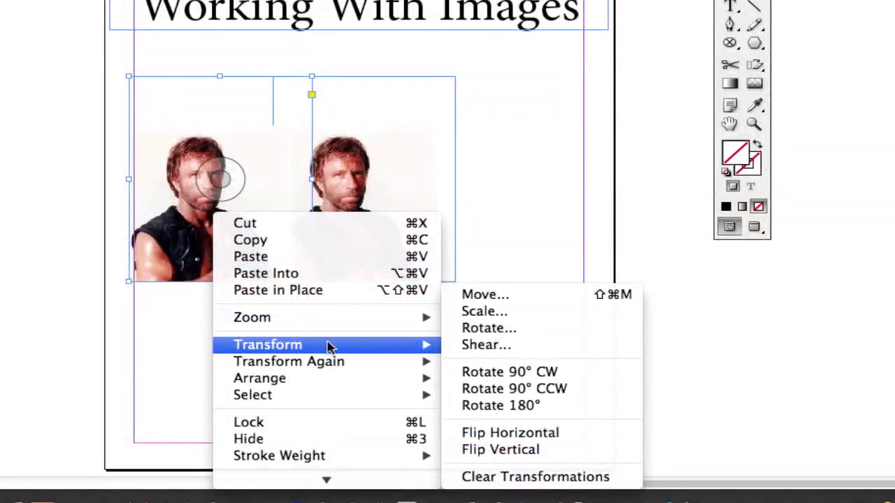
pyautogui.click(500, 389)
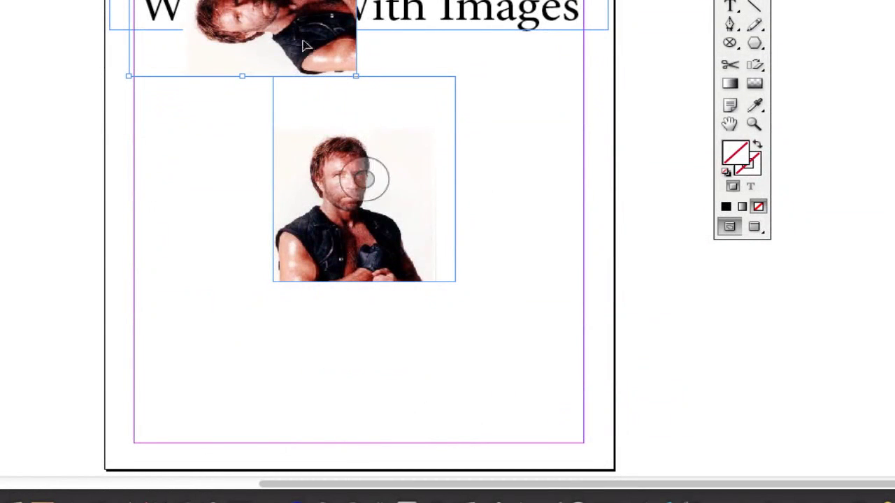
pyautogui.moveTo(294, 21); pyautogui.dragTo(389, 105)
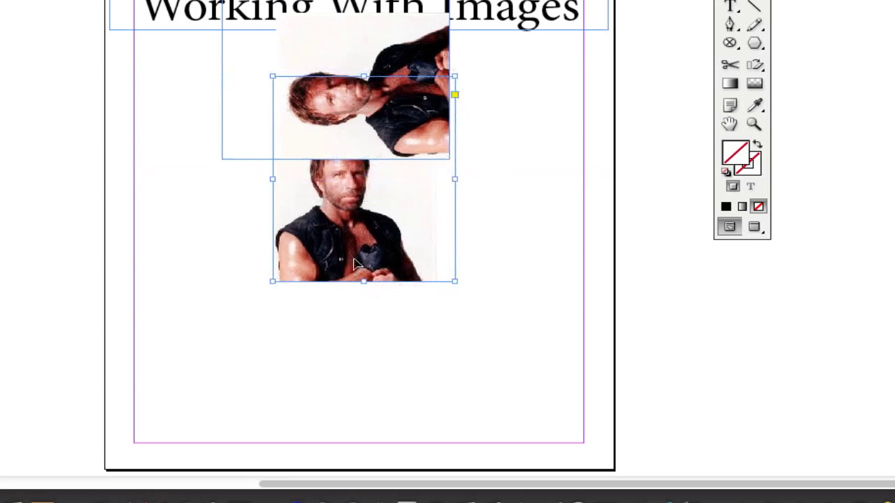
pyautogui.hotkey('ctrl', 'z')
pyautogui.hotkey('ctrl', 'z')
# - Delete the duplicate image at the left margin, leaving its rotation options unapplied
pyautogui.rightClick(198, 173)
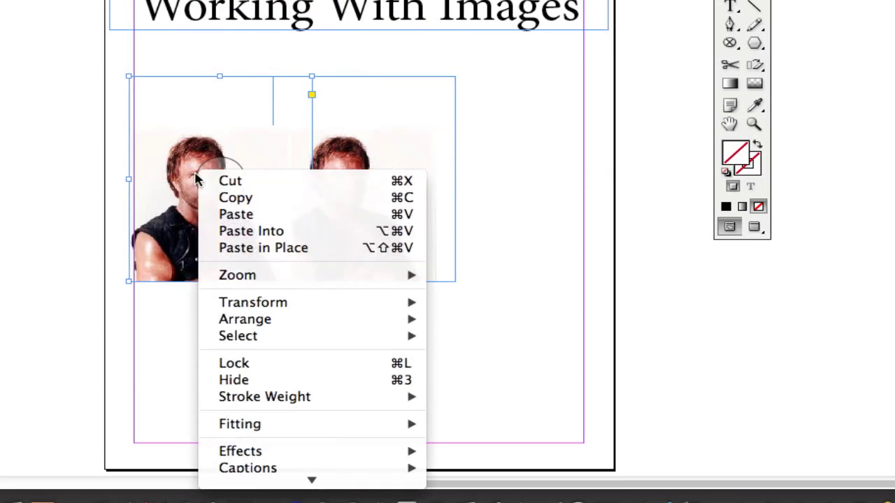
pyautogui.moveTo(279, 305)
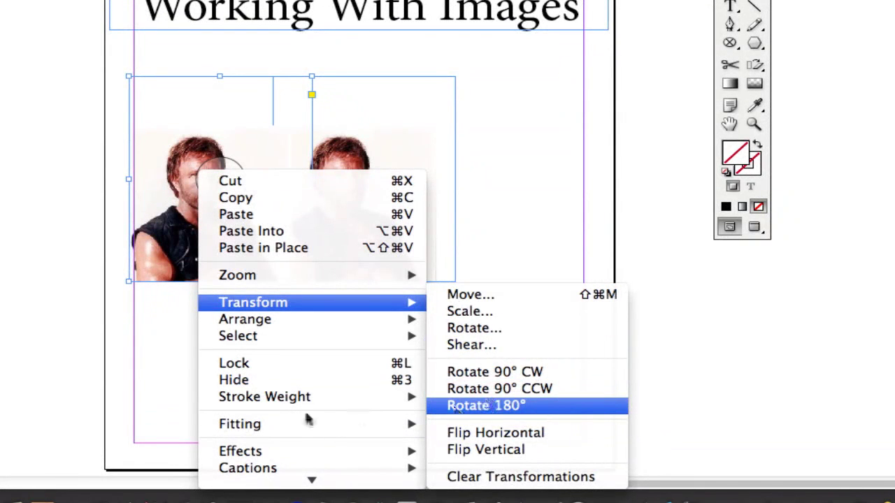
pyautogui.click(179, 373)
pyautogui.click(175, 233)
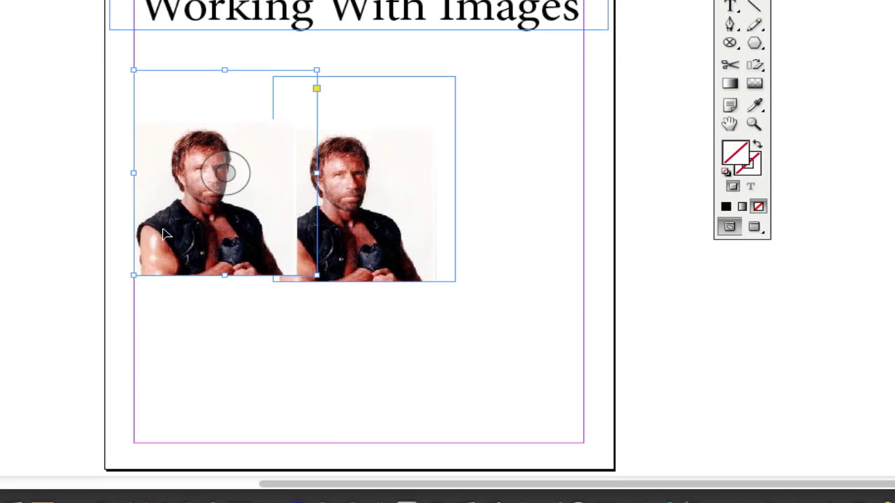
pyautogui.press('Delete')
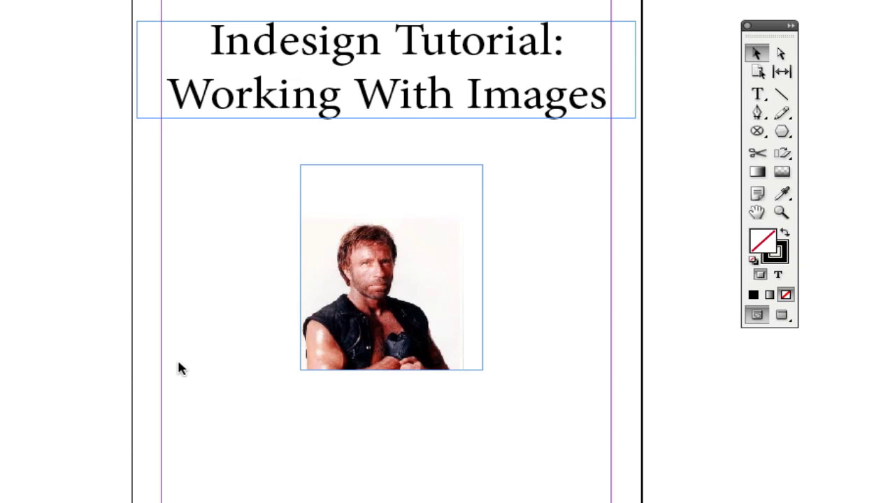
# - Review the blending modes in the effects options for the centre image and close them without applying one
pyautogui.click(365, 252)
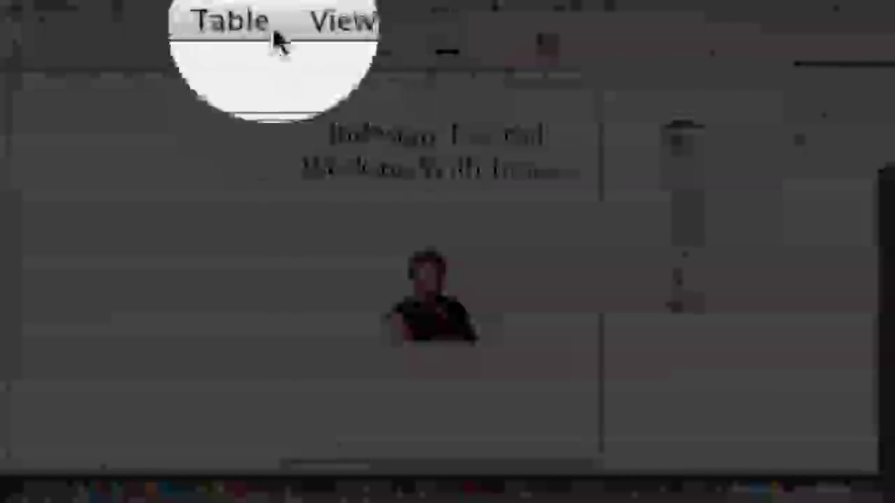
pyautogui.click(261, 6)
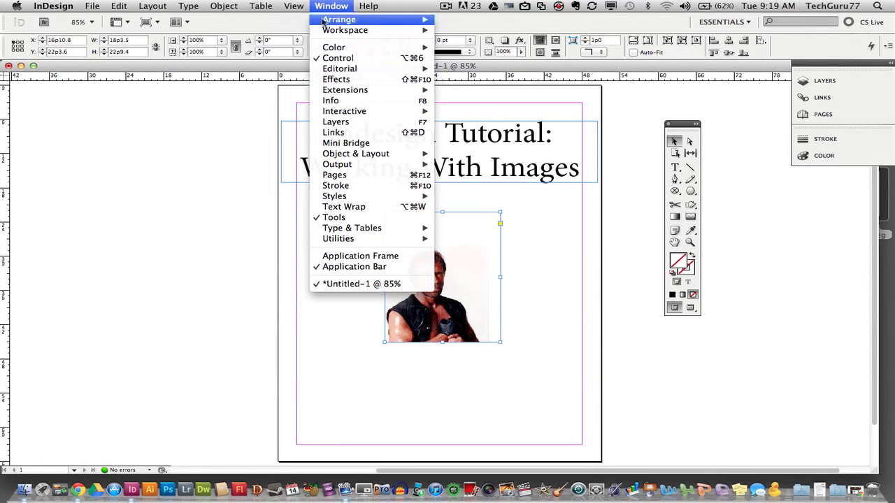
pyautogui.click(336, 81)
pyautogui.moveTo(436, 221); pyautogui.dragTo(205, 177)
pyautogui.click(175, 192)
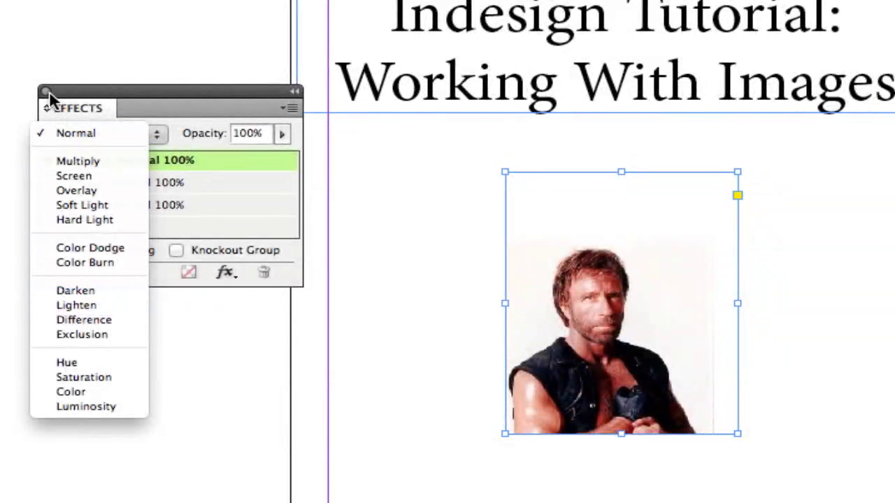
pyautogui.click(46, 91)
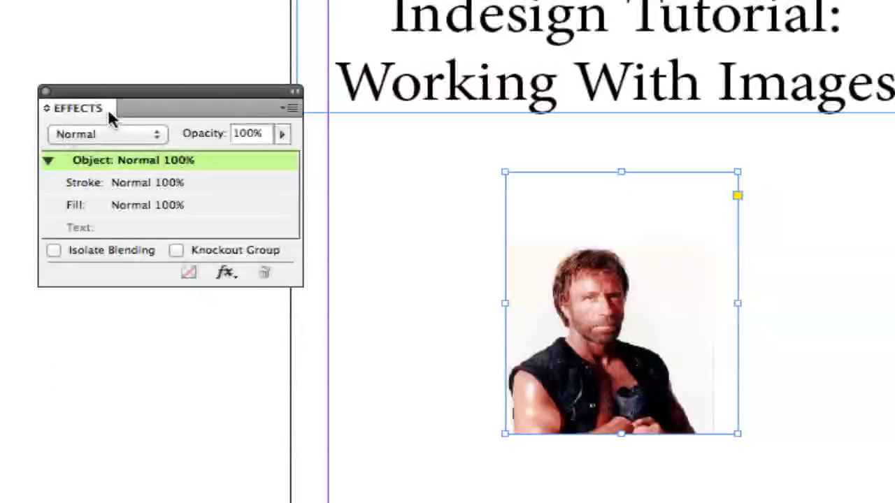
pyautogui.click(44, 92)
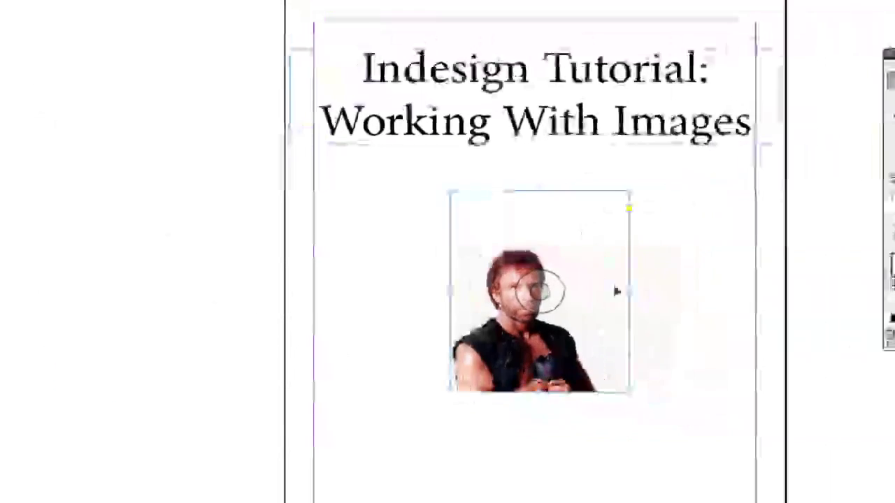
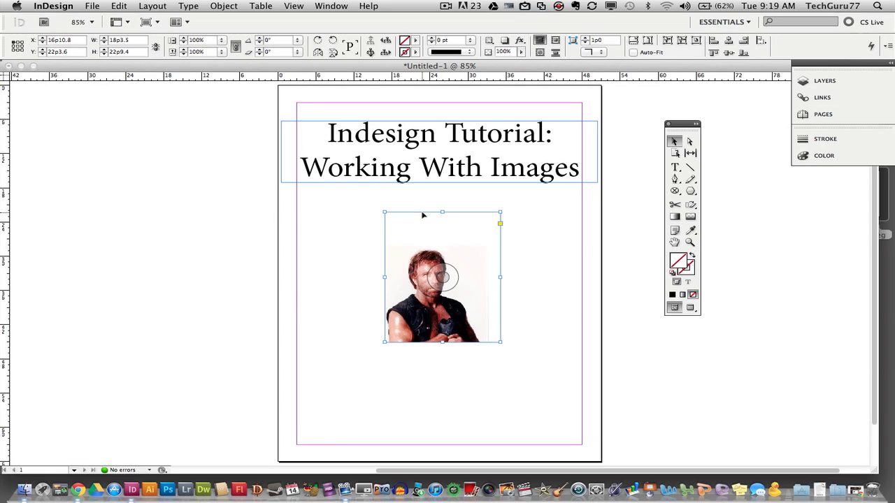
# - Try filling the image frame with the [Registration] colour and reset the fill to [None]
pyautogui.click(415, 40)
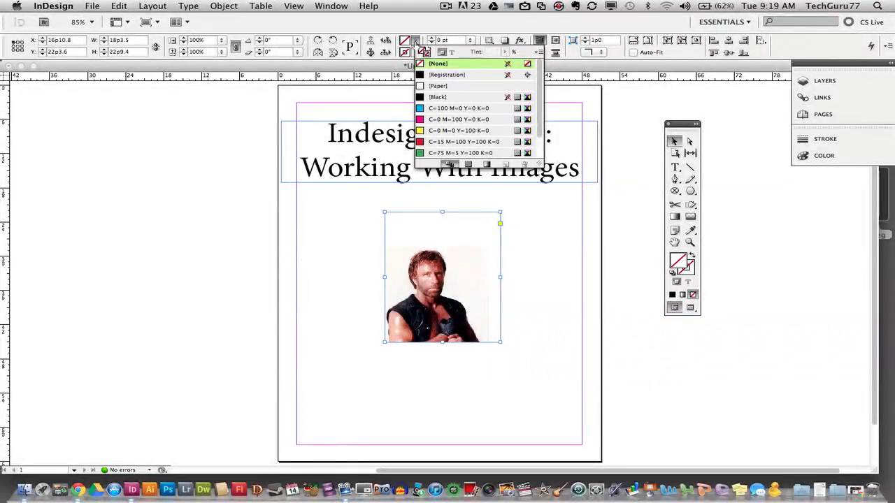
pyautogui.click(432, 75)
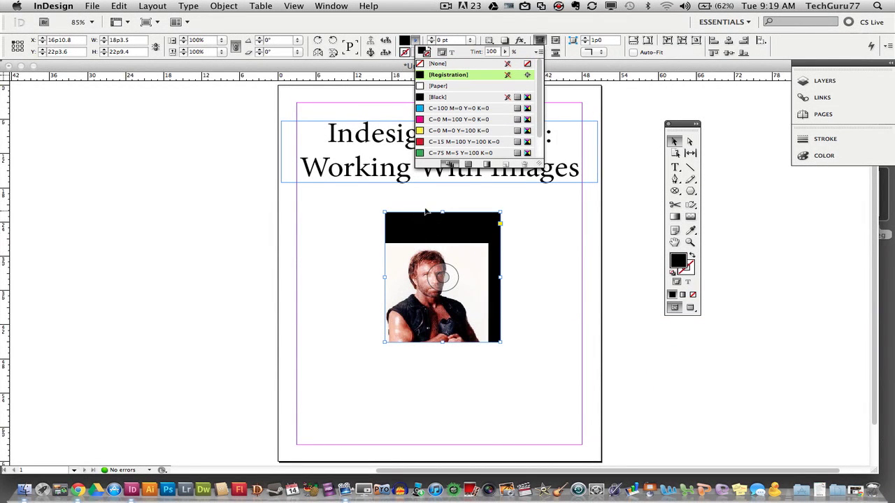
pyautogui.click(424, 64)
# - Apply a [Black] stroke to the image frame
pyautogui.click(411, 54)
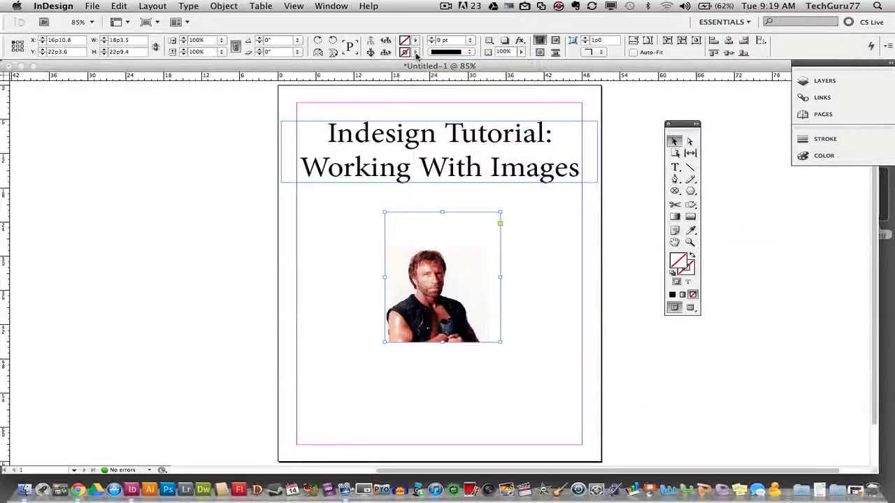
pyautogui.click(415, 52)
pyautogui.click(430, 86)
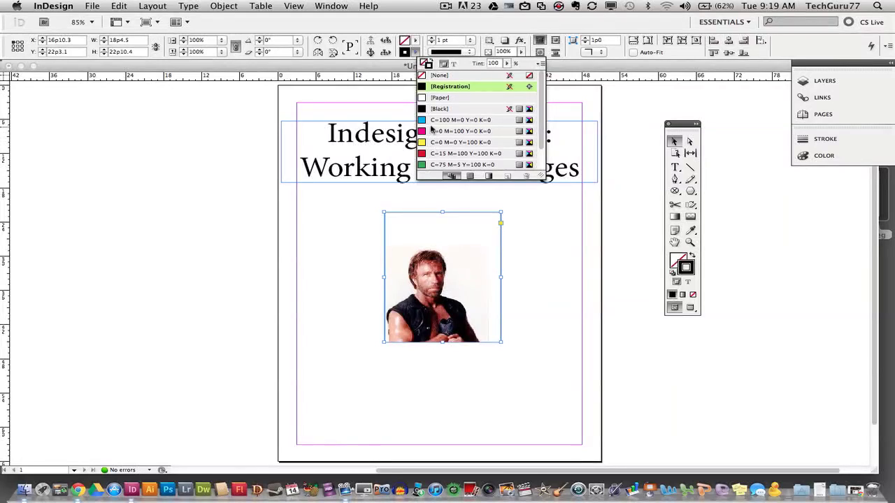
pyautogui.click(439, 109)
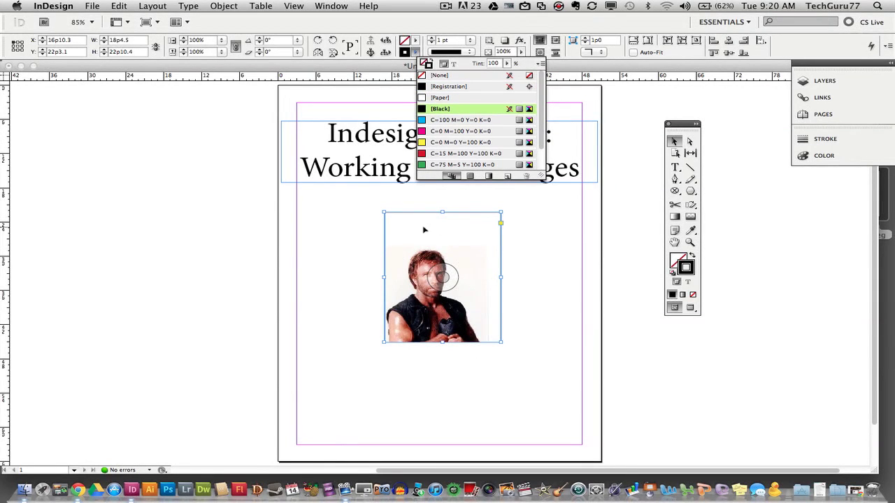
# - Increase the image frame's stroke weight to 7 pt and deselect the frame
pyautogui.click(434, 40)
pyautogui.press('Up')
pyautogui.press('Up')
pyautogui.press('Up')
pyautogui.press('Up')
pyautogui.press('Up')
pyautogui.press('Up')
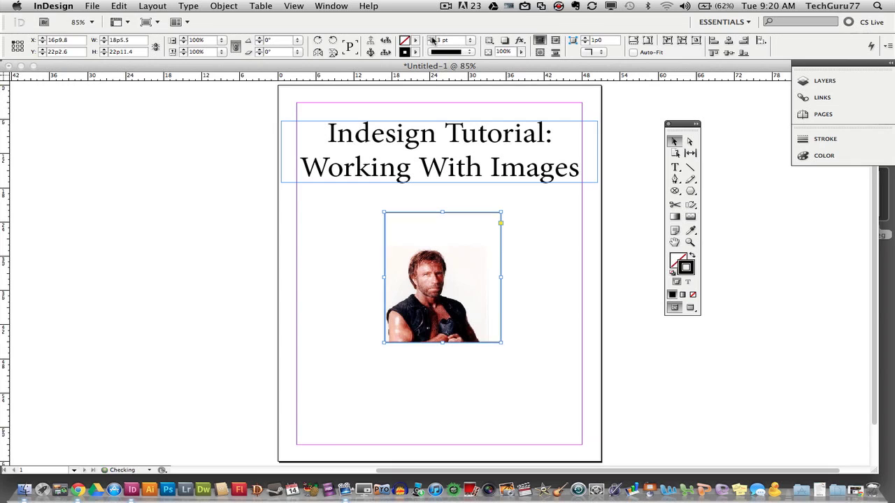
pyautogui.press('Up')
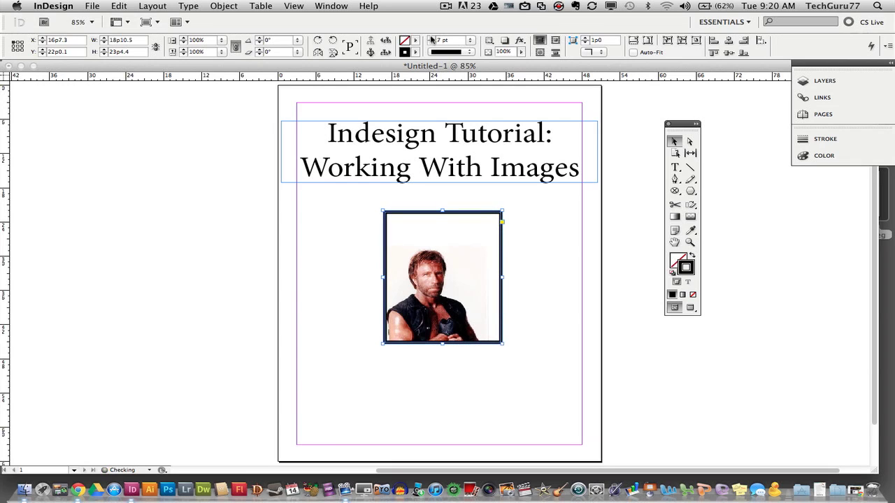
pyautogui.click(528, 236)
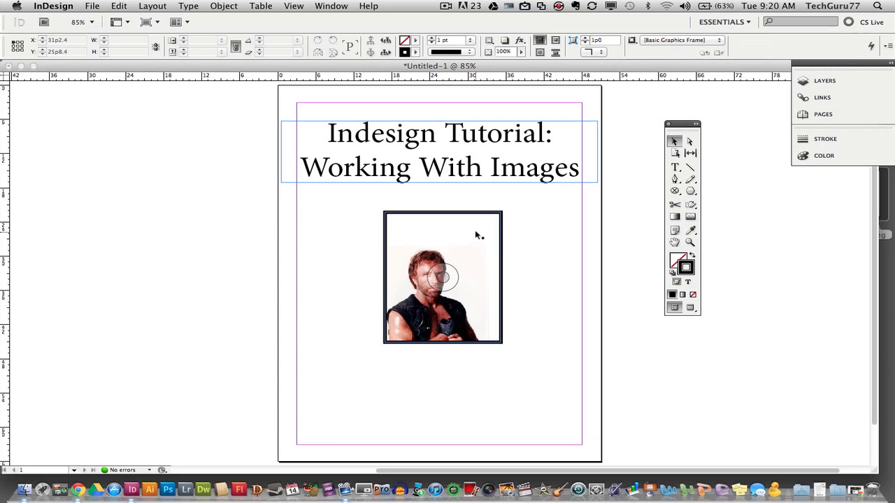
pyautogui.click(235, 6)
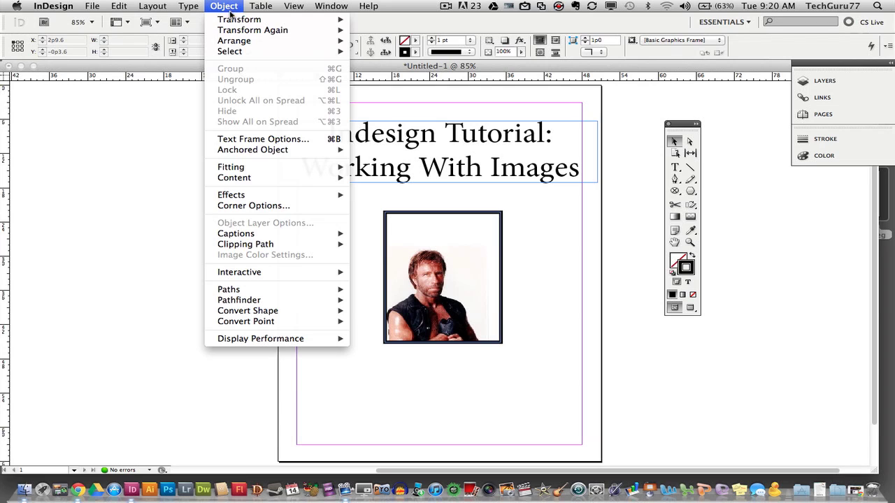
pyautogui.click(540, 252)
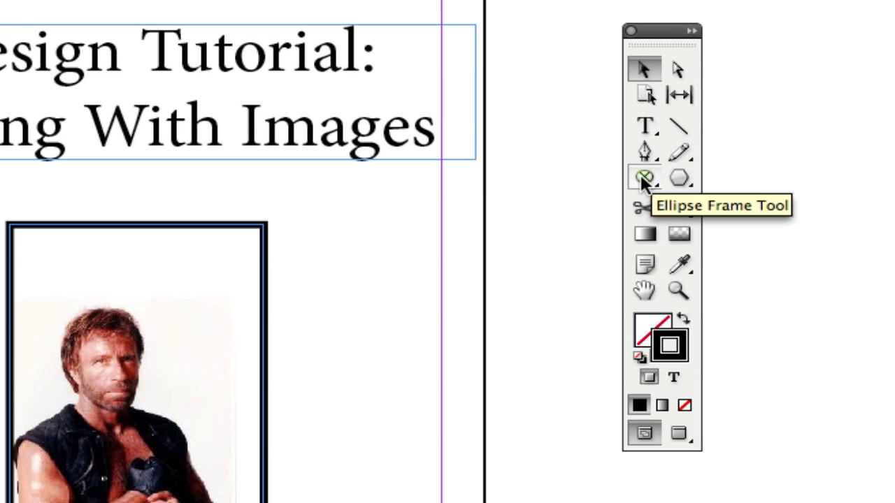
# - Create a circular image frame about 24p6 wide and 27p4 high with the Ellipse Frame Tool and position it on the pasteboard beside the page
pyautogui.click(644, 179)
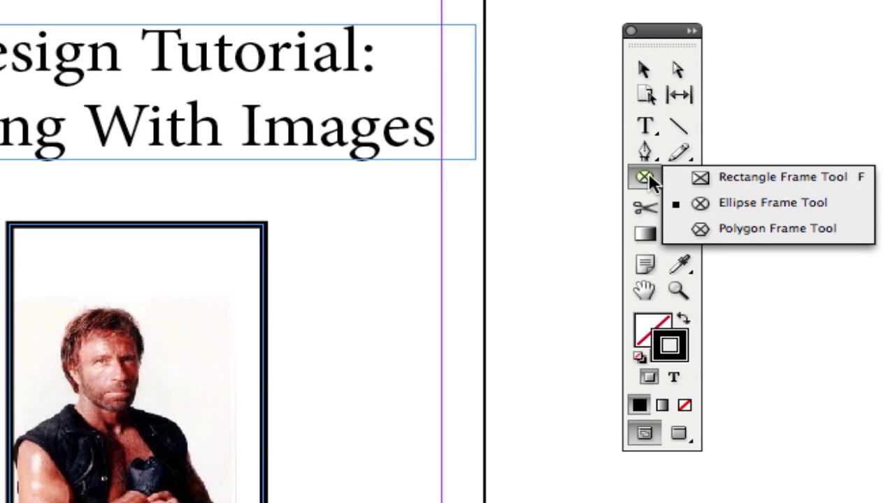
pyautogui.click(755, 202)
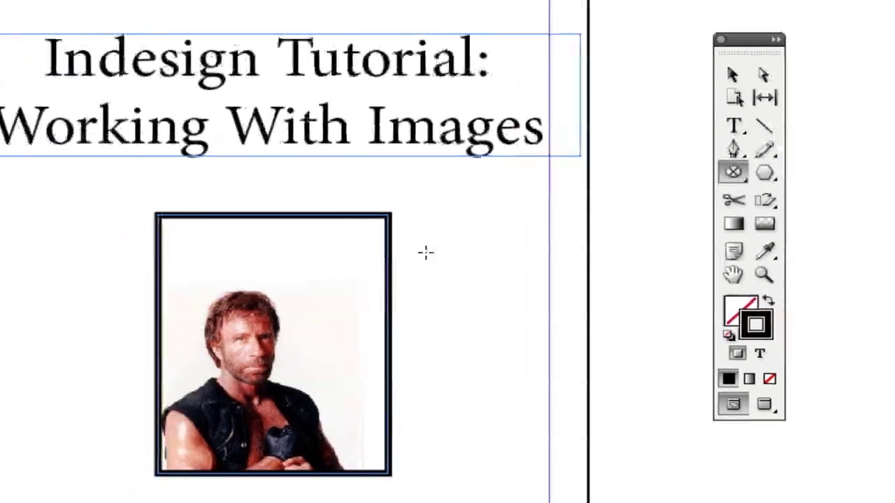
pyautogui.click(224, 194)
pyautogui.moveTo(224, 194); pyautogui.dragTo(456, 426)
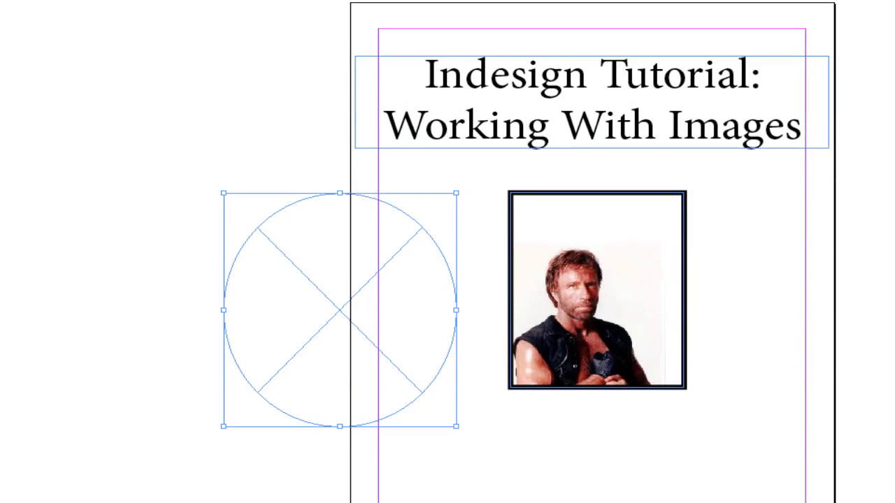
pyautogui.moveTo(333, 289); pyautogui.dragTo(162, 264)
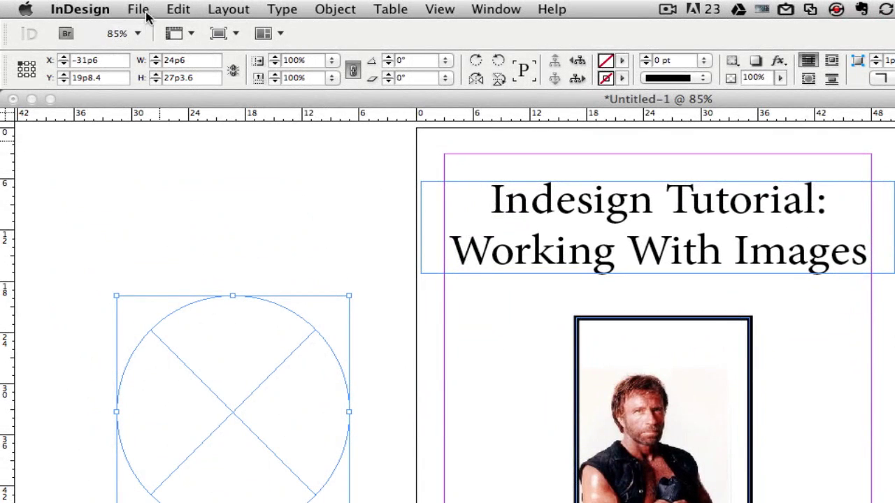
# - Place the chuck-norris-2-thumb JPEG from the Desktop into the circular frame
pyautogui.click(144, 11)
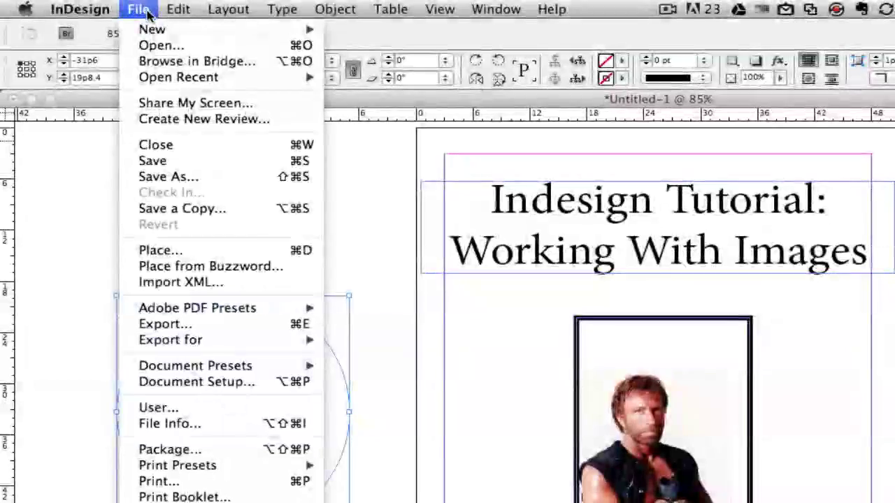
pyautogui.click(158, 252)
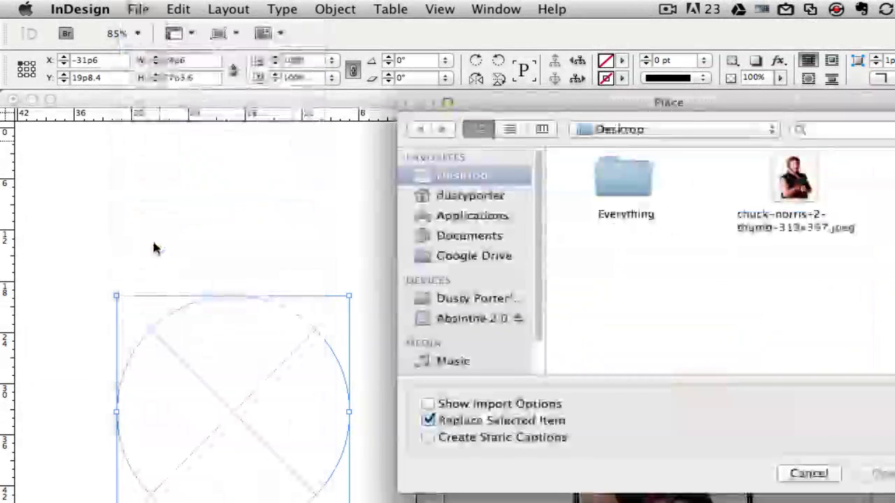
pyautogui.click(779, 218)
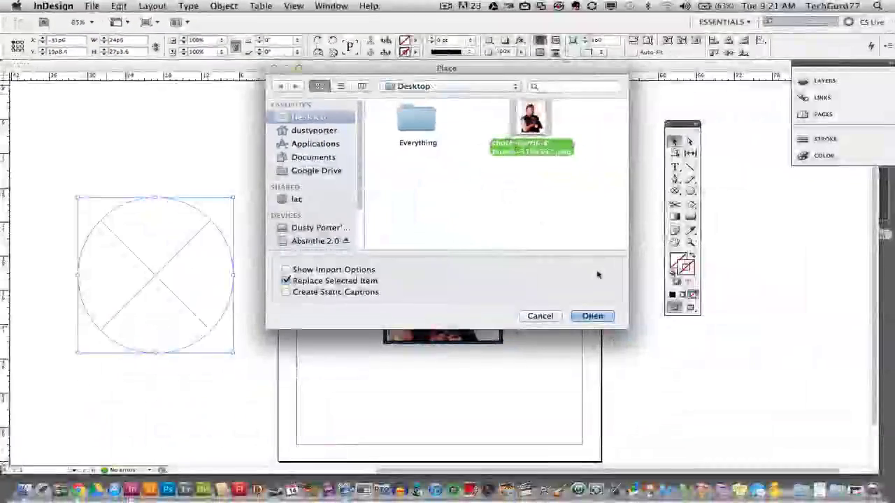
pyautogui.click(592, 316)
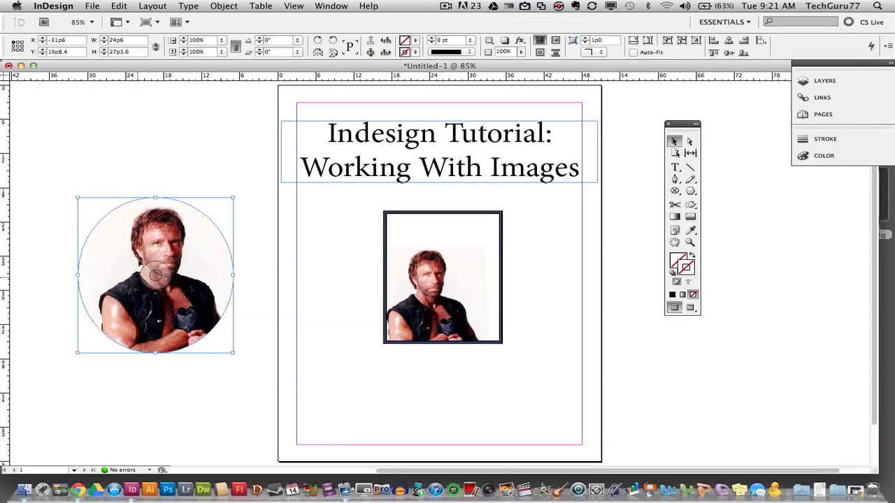
# - Give the circular image frame a 10 pt stroke in C=100 M=0 Y=0 K=0 and deselect it
pyautogui.click(415, 52)
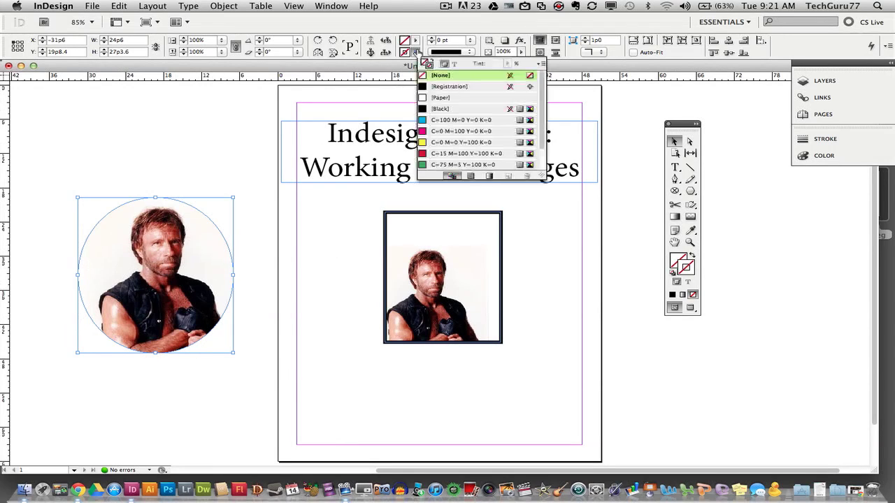
pyautogui.click(440, 120)
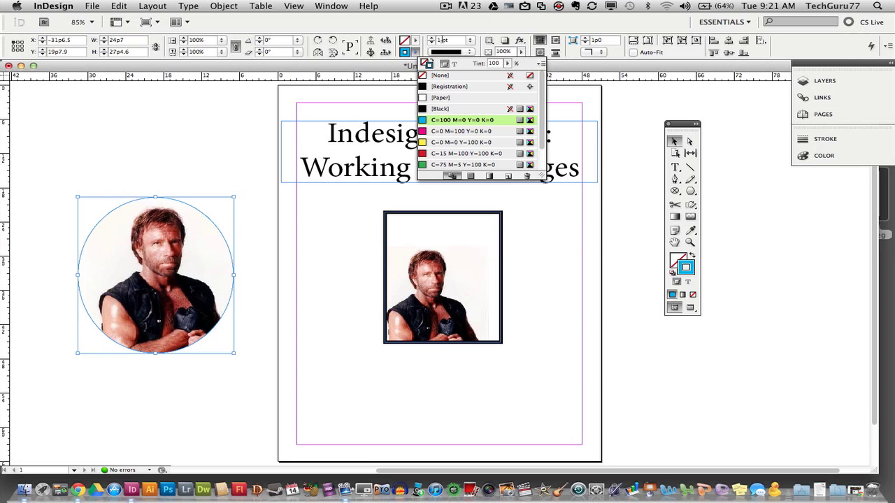
pyautogui.click(432, 39)
pyautogui.click(431, 39)
pyautogui.click(432, 40)
pyautogui.click(431, 39)
pyautogui.click(432, 39)
pyautogui.click(431, 39)
pyautogui.click(431, 39)
pyautogui.click(432, 39)
pyautogui.click(431, 39)
pyautogui.click(185, 156)
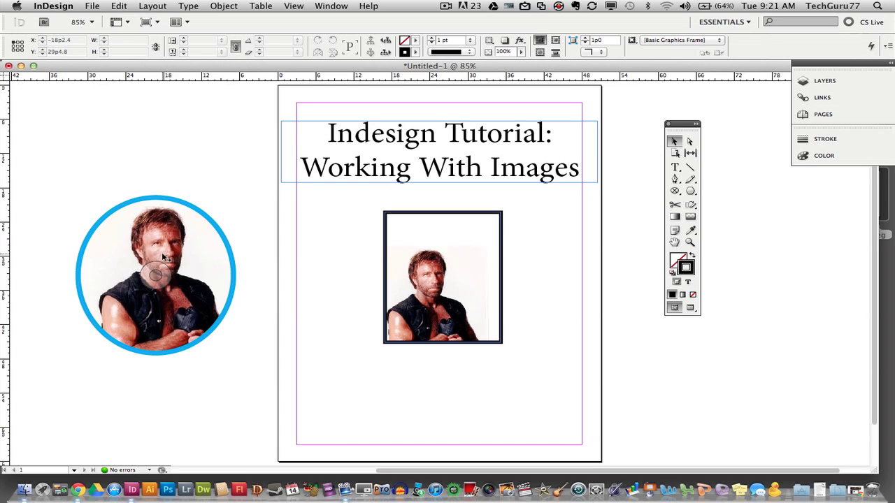
# - Arrange the circular and rectangular image frames side by side below the title, each against its own side margin, and deselect them
pyautogui.scroll(-3, 238, 239)
pyautogui.moveTo(168, 219); pyautogui.dragTo(304, 221)
pyautogui.moveTo(421, 218); pyautogui.dragTo(500, 208)
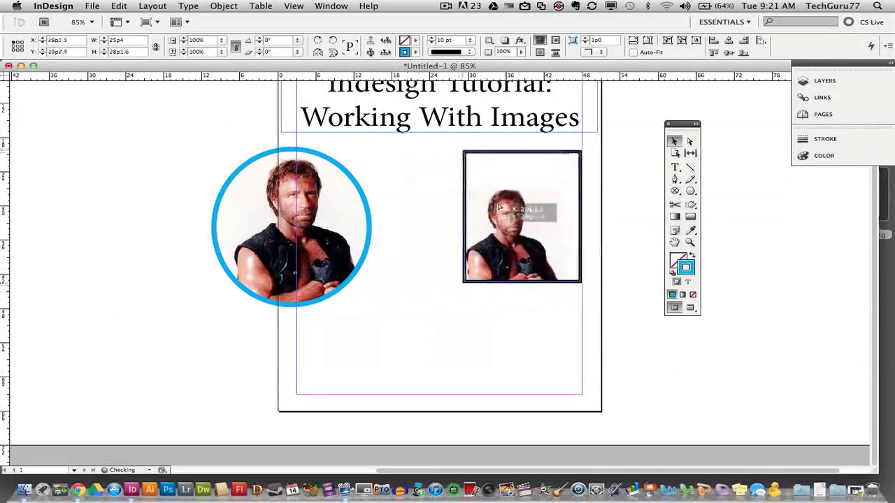
pyautogui.moveTo(318, 221); pyautogui.dragTo(401, 218)
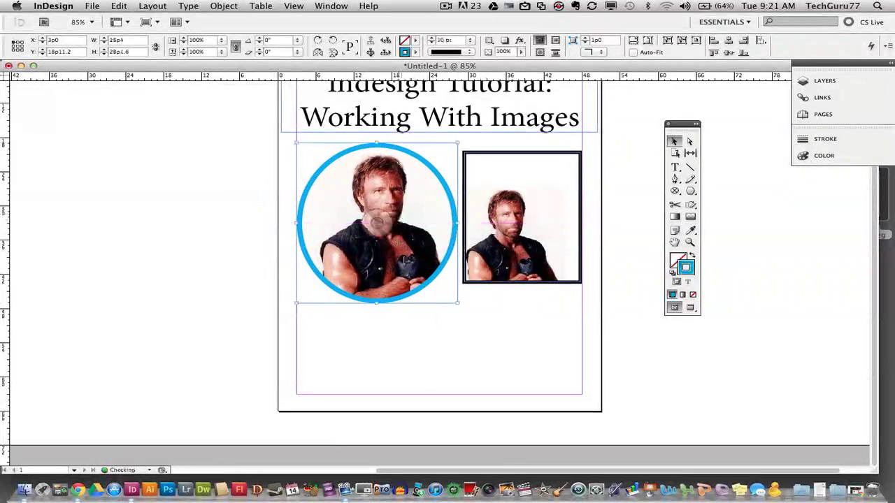
pyautogui.click(629, 246)
pyautogui.scroll(2, 623, 244)
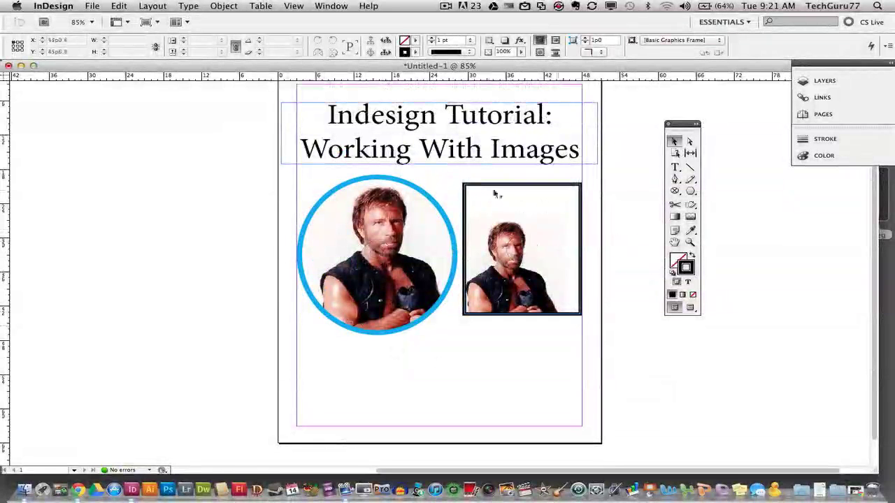